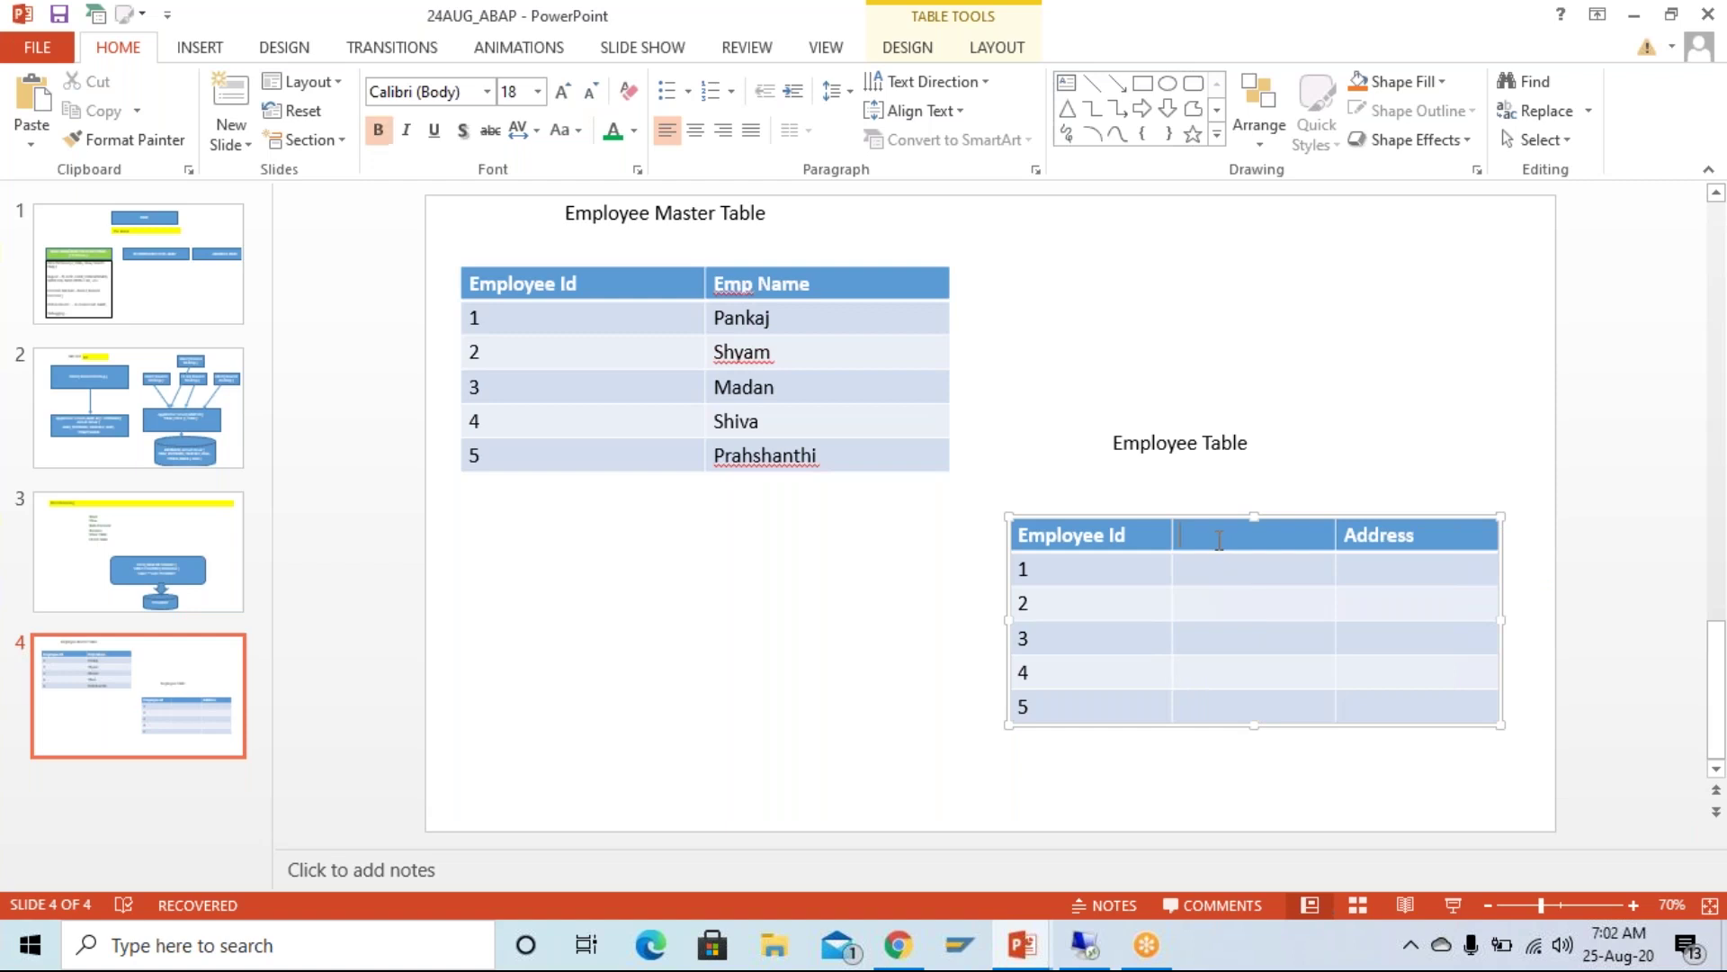
Step: Title the second column "Line Count" and fill the first two data rows as Employee Id 1 with line counts 1 and 2
{"action": "type", "text": "Line Count"}
{"action": "left_click", "coordinate": [1234, 571]}
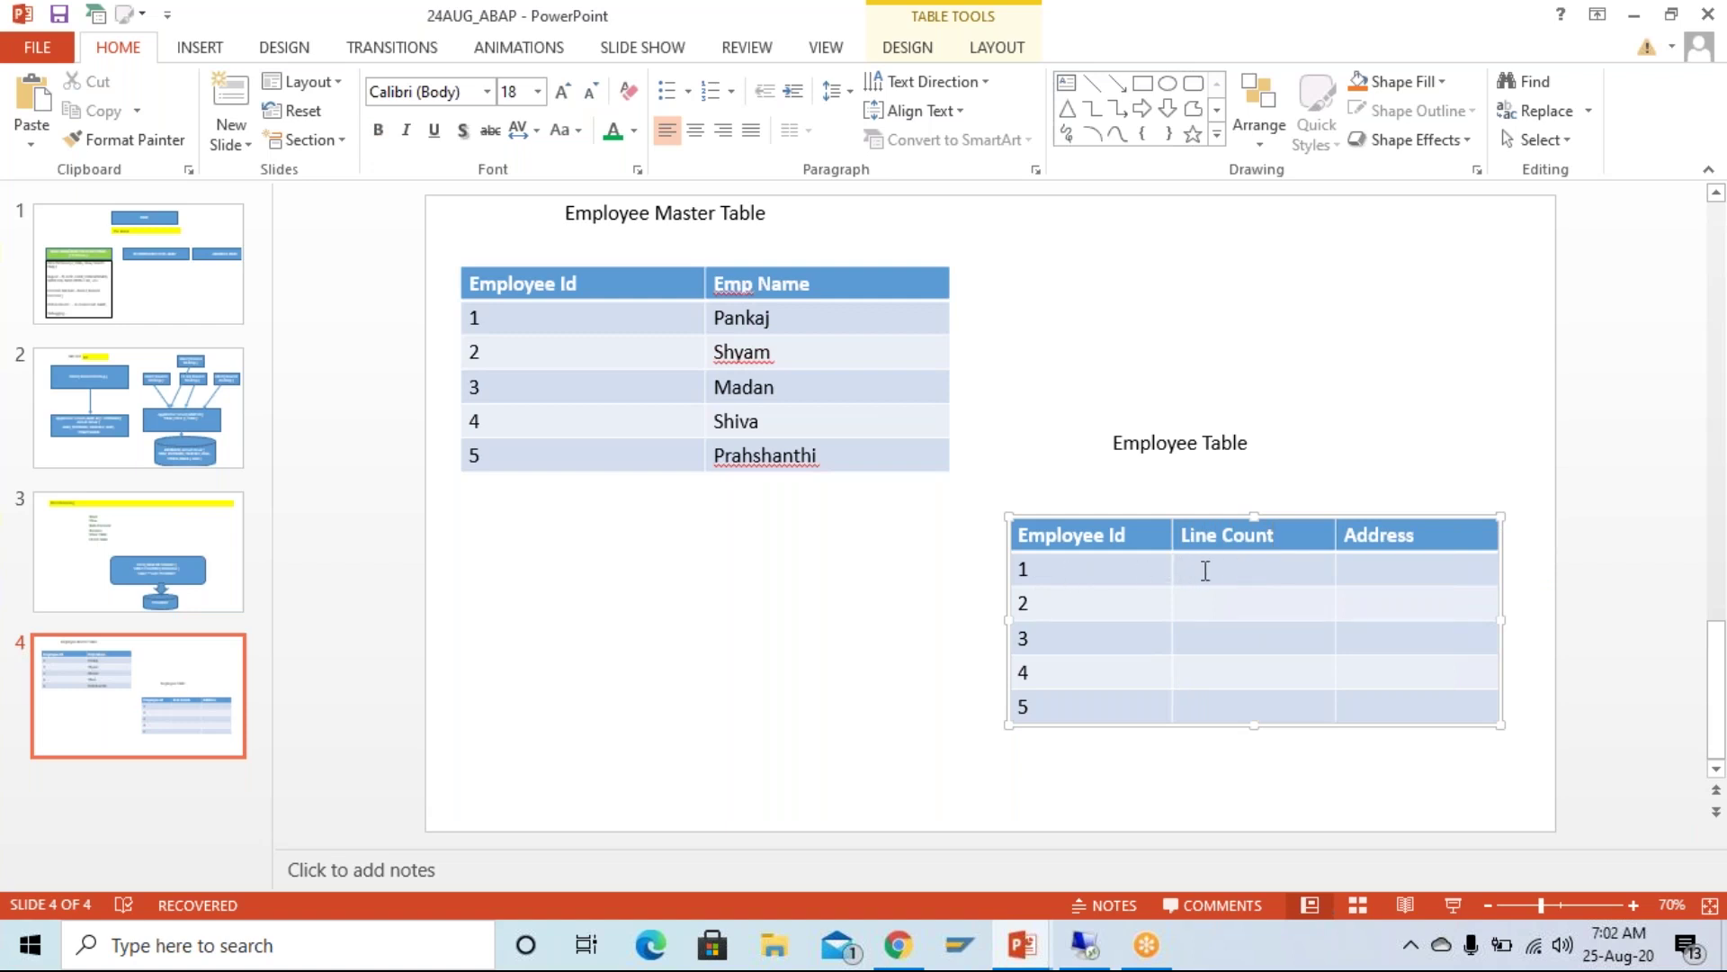
{"action": "type", "text": "1"}
{"action": "key", "text": "BackSpace"}
{"action": "type", "text": "1"}
{"action": "type", "text": "2"}
{"action": "left_click", "coordinate": [1222, 605]}
Step: Enter "Kolkata,akdsk" as the address for employee 1's first line
{"action": "left_click", "coordinate": [1362, 567]}
{"action": "type", "text": "abcd"}
{"action": "key", "text": "BackSpace"}
{"action": "key", "text": "BackSpace"}
{"action": "key", "text": "BackSpace"}
{"action": "key", "text": "BackSpace"}
{"action": "type", "text": "Kolkata,akdsk"}
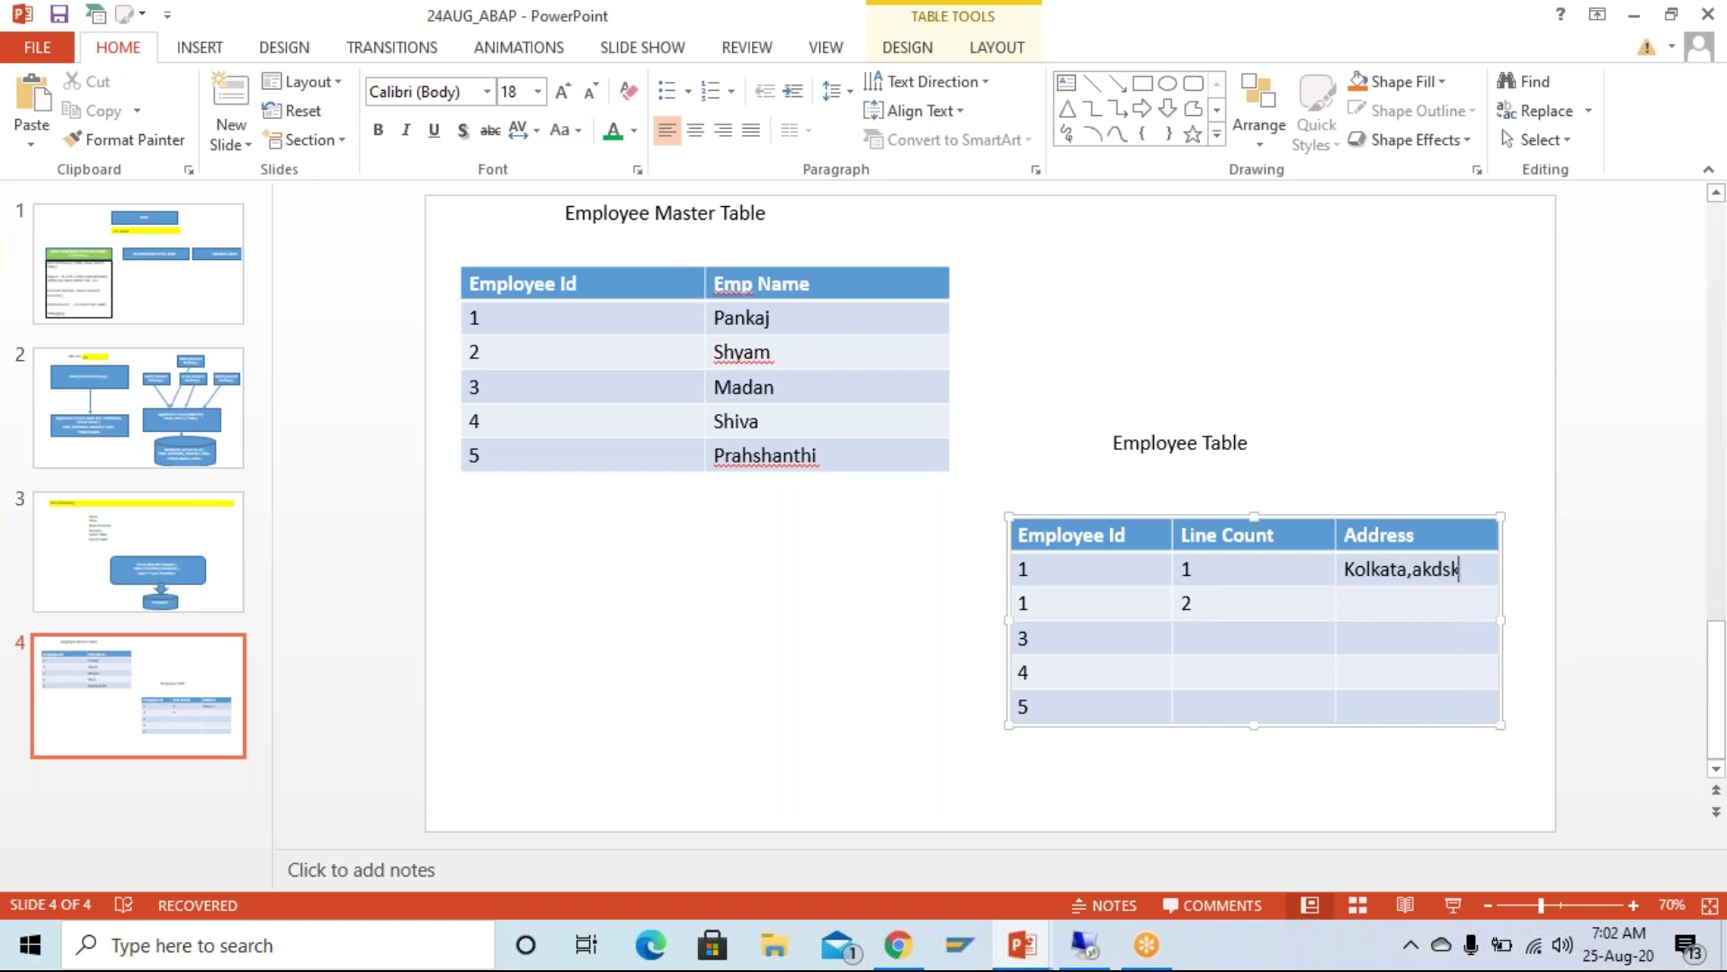
Step: Enter "WB" as the address for employee 1's second line
{"action": "left_click", "coordinate": [1416, 596]}
{"action": "type", "text": "WEbj"}
{"action": "key", "text": "BackSpace"}
{"action": "key", "text": "BackSpace"}
{"action": "key", "text": "BackSpace"}
{"action": "type", "text": "EB"}
{"action": "key", "text": "BackSpace"}
{"action": "key", "text": "BackSpace"}
{"action": "key", "text": "BackSpace"}
{"action": "type", "text": "WB"}
Step: Number the line counts of the last three rows 1, 2 and 3
{"action": "left_click", "coordinate": [1042, 647]}
{"action": "type", "text": "1"}
{"action": "type", "text": "2"}
{"action": "type", "text": "3"}
Step: Set the Employee Id in the last two rows of the address table to 3
{"action": "left_click_drag", "start_coordinate": [1044, 673], "coordinate": [1011, 675]}
{"action": "key", "text": "BackSpace"}
{"action": "key", "text": "Down"}
{"action": "key", "text": "BackSpace"}
{"action": "type", "text": "3"}
{"action": "left_click", "coordinate": [1040, 674]}
{"action": "type", "text": "3"}
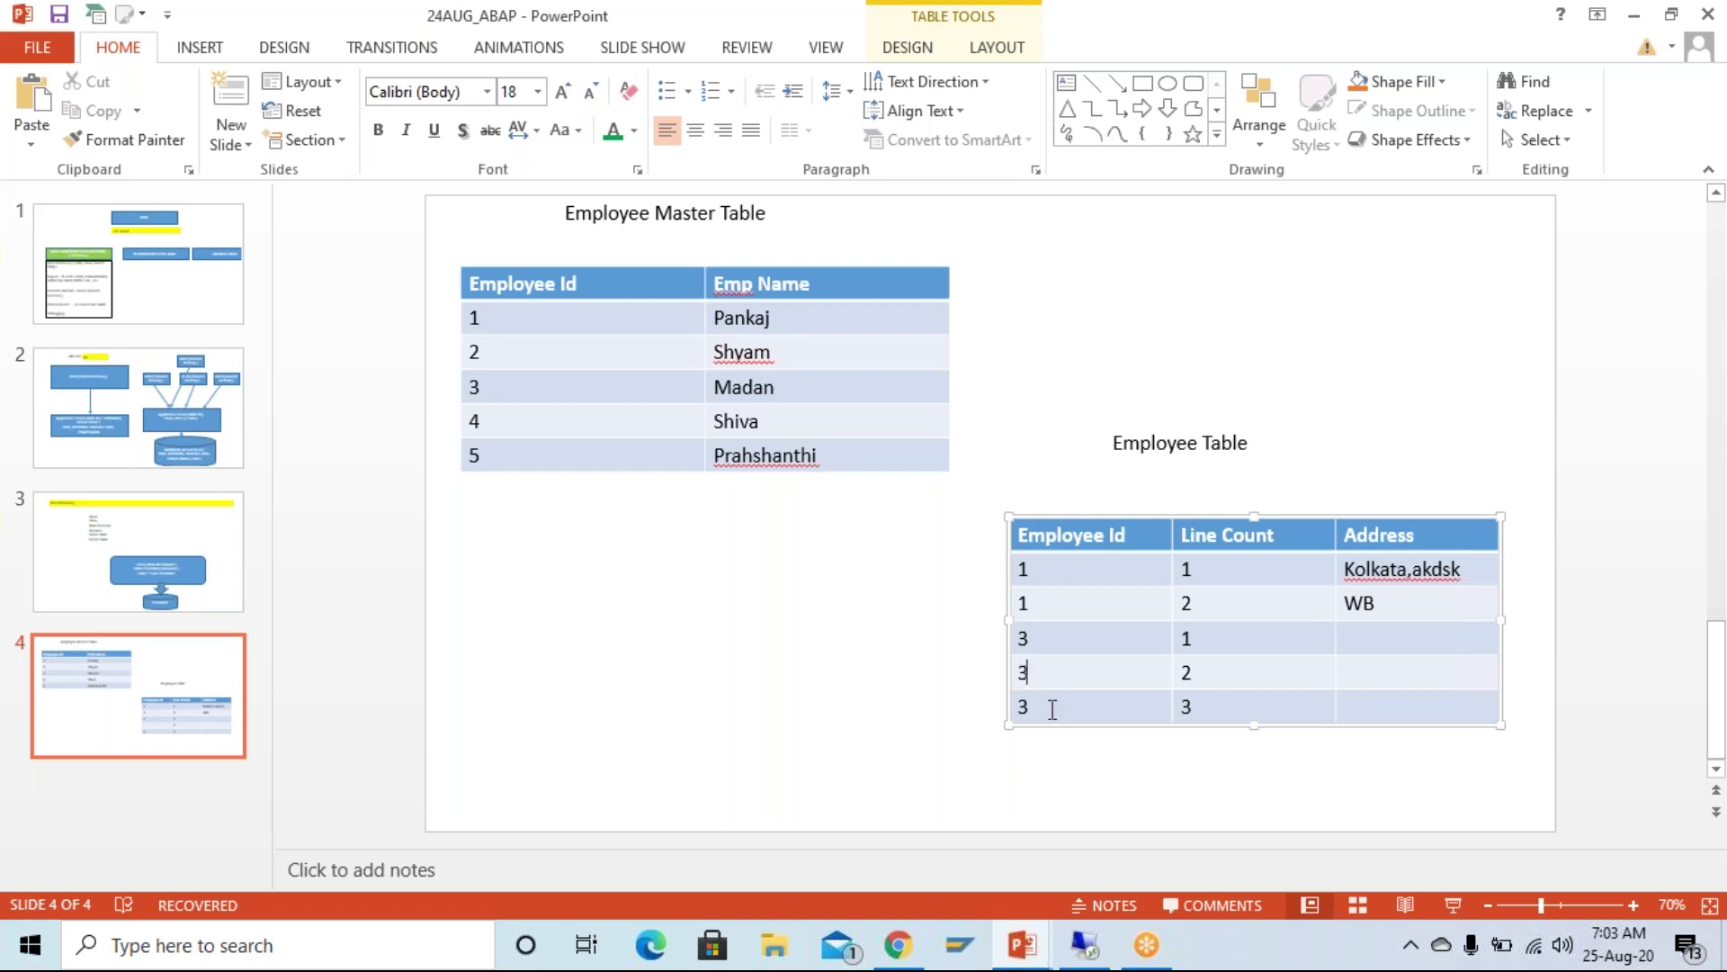
Step: Change the Employee Id in the last three rows of the address table to 2
{"action": "left_click", "coordinate": [1026, 638]}
{"action": "key", "text": "BackSpace"}
{"action": "type", "text": "2"}
{"action": "key", "text": "BackSpace"}
{"action": "type", "text": "2"}
{"action": "key", "text": "BackSpace"}
{"action": "type", "text": "2"}
Step: Fill in addresses for employee 2's first two lines, using "asdfadf" for line 2
{"action": "left_click", "coordinate": [1398, 603]}
{"action": "left_click", "coordinate": [1440, 640]}
{"action": "type", "text": "dEHLHI"}
{"action": "left_click", "coordinate": [1378, 684]}
{"action": "key", "text": "Up"}
{"action": "left_click", "coordinate": [1374, 670]}
{"action": "type", "text": "asdfadf"}
Step: Enter "Delhi" as the address for employee 2's third line
{"action": "left_click", "coordinate": [1366, 706]}
{"action": "type", "text": "adfs"}
{"action": "key", "text": "BackSpace"}
{"action": "key", "text": "BackSpace"}
{"action": "key", "text": "BackSpace"}
{"action": "key", "text": "BackSpace"}
{"action": "type", "text": "Delhi"}
Step: Replace the address for employee 2's first line with "Dwarika"
{"action": "left_click_drag", "start_coordinate": [1407, 644], "coordinate": [1353, 651]}
{"action": "type", "text": "D"}
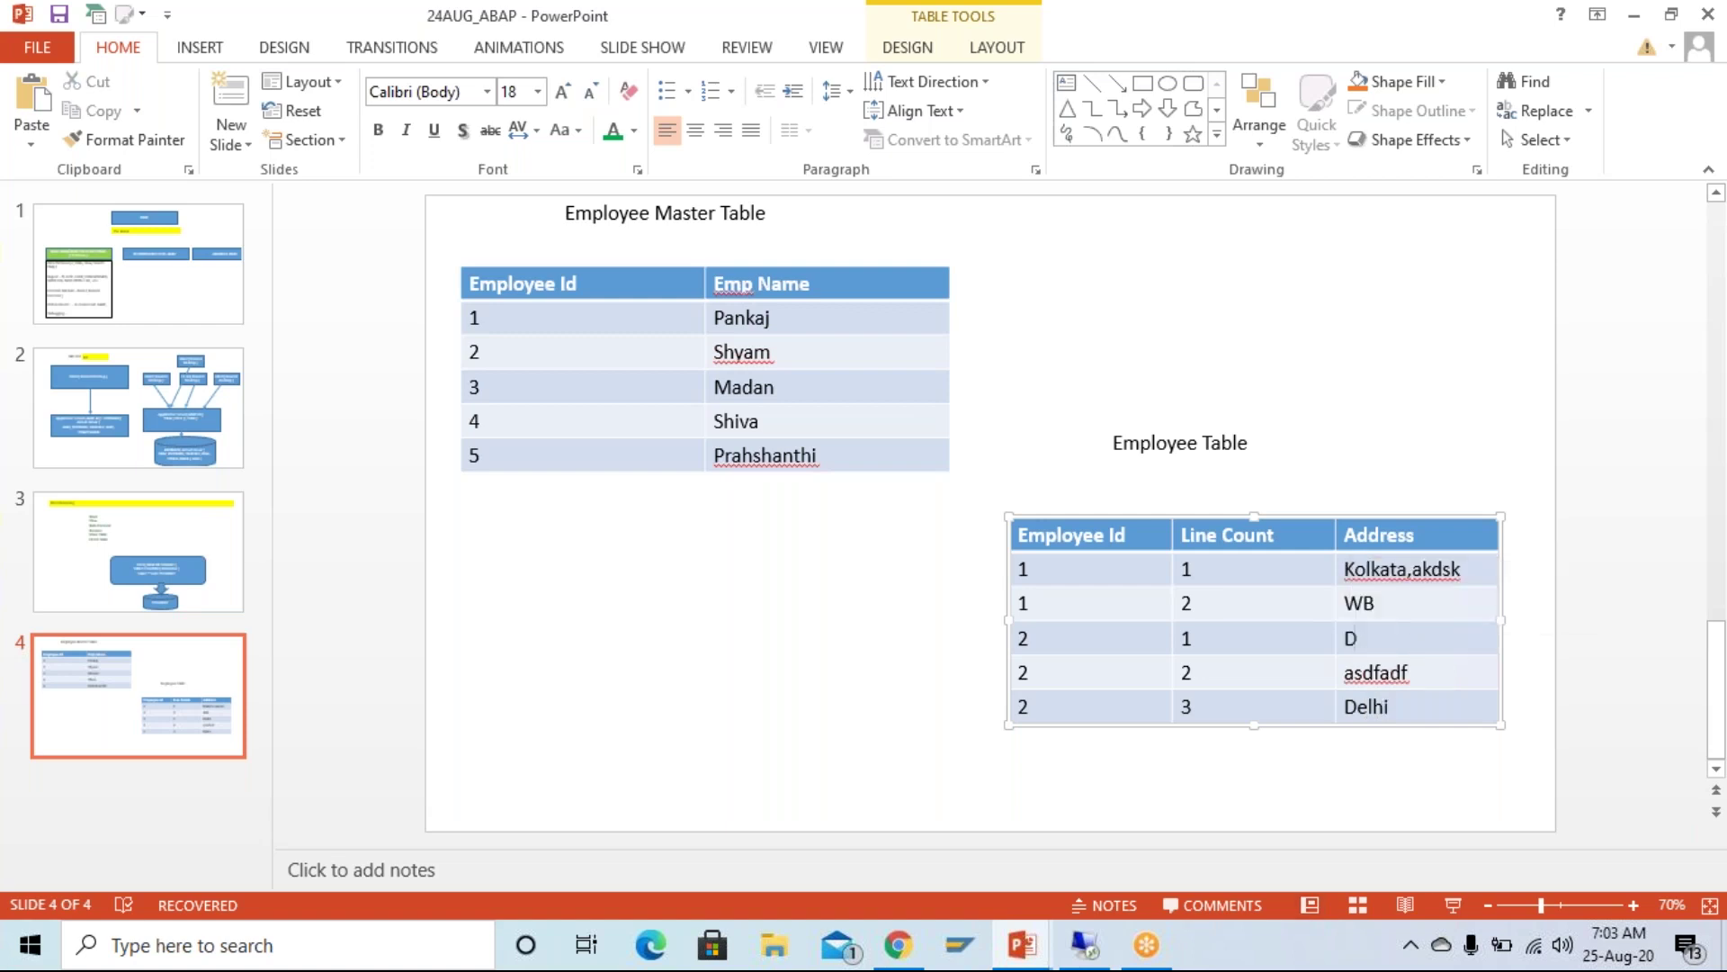
{"action": "key", "text": "BackSpace"}
{"action": "type", "text": "Dwarika"}
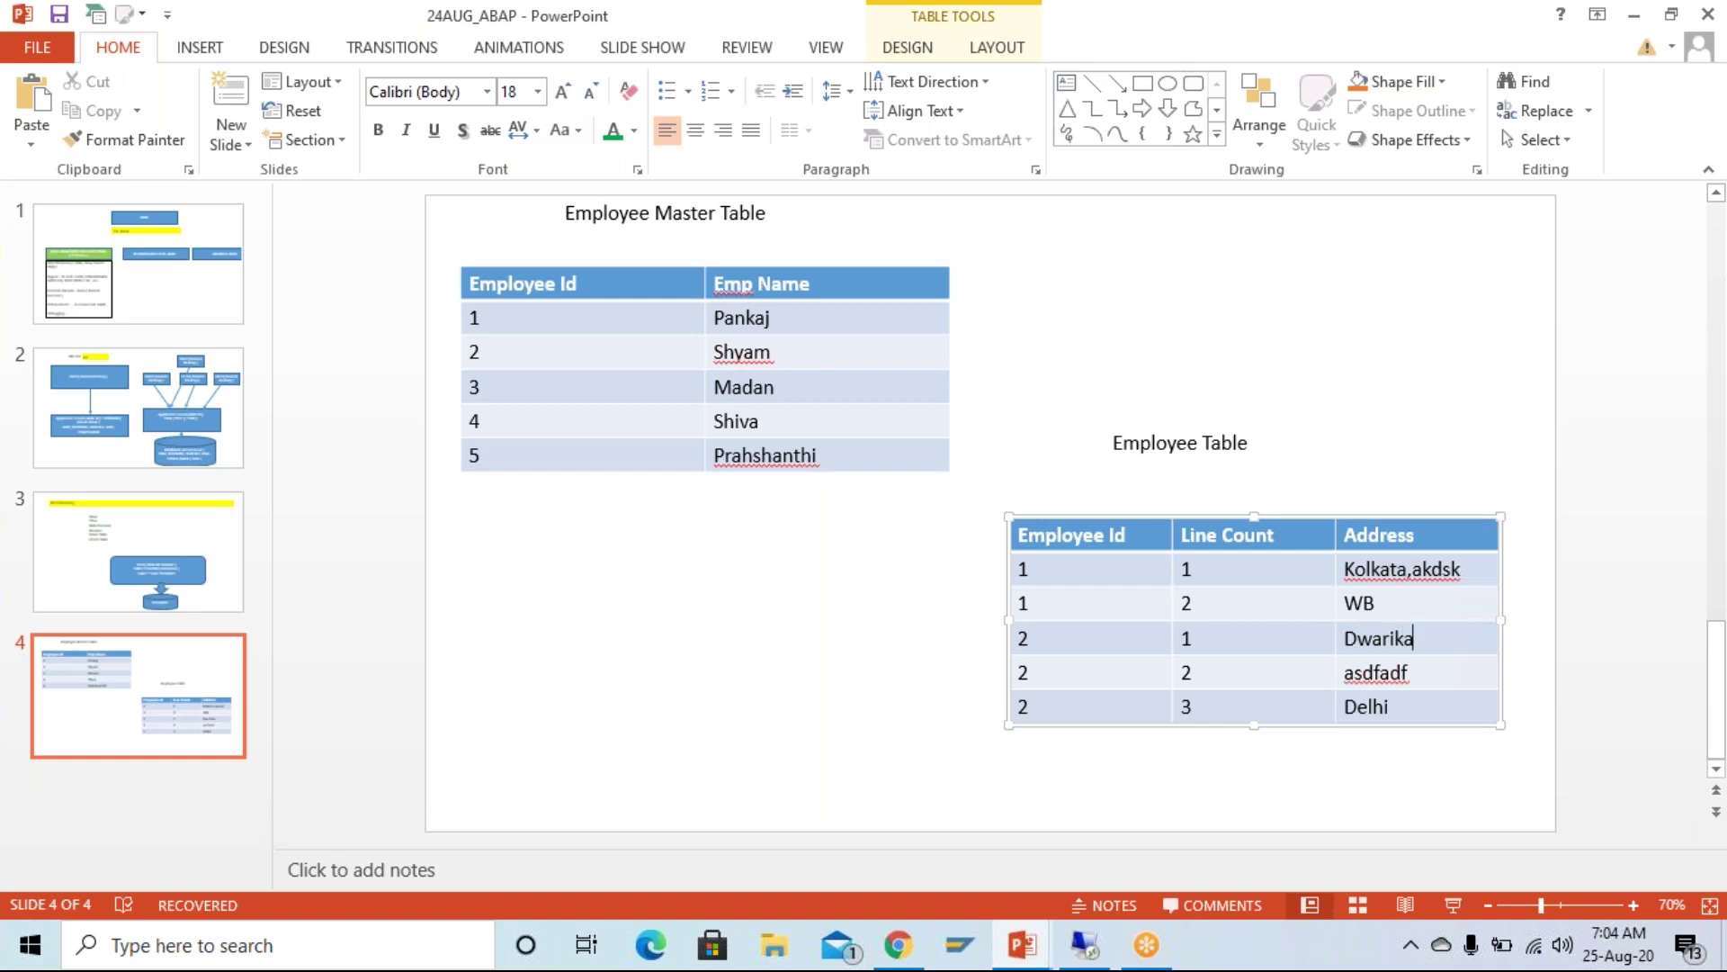
Step: Examine the three address lines of employee 2 and the Employee Id they share
{"action": "left_click_drag", "start_coordinate": [1413, 639], "coordinate": [1334, 639]}
{"action": "left_click", "coordinate": [1434, 650]}
{"action": "left_click_drag", "start_coordinate": [1414, 708], "coordinate": [1342, 707]}
{"action": "left_click", "coordinate": [1419, 709]}
{"action": "left_click_drag", "start_coordinate": [1422, 640], "coordinate": [1341, 640]}
{"action": "left_click", "coordinate": [1440, 671]}
{"action": "left_click_drag", "start_coordinate": [1434, 671], "coordinate": [1361, 688]}
{"action": "left_click", "coordinate": [1410, 707]}
{"action": "left_click_drag", "start_coordinate": [1396, 707], "coordinate": [1344, 708]}
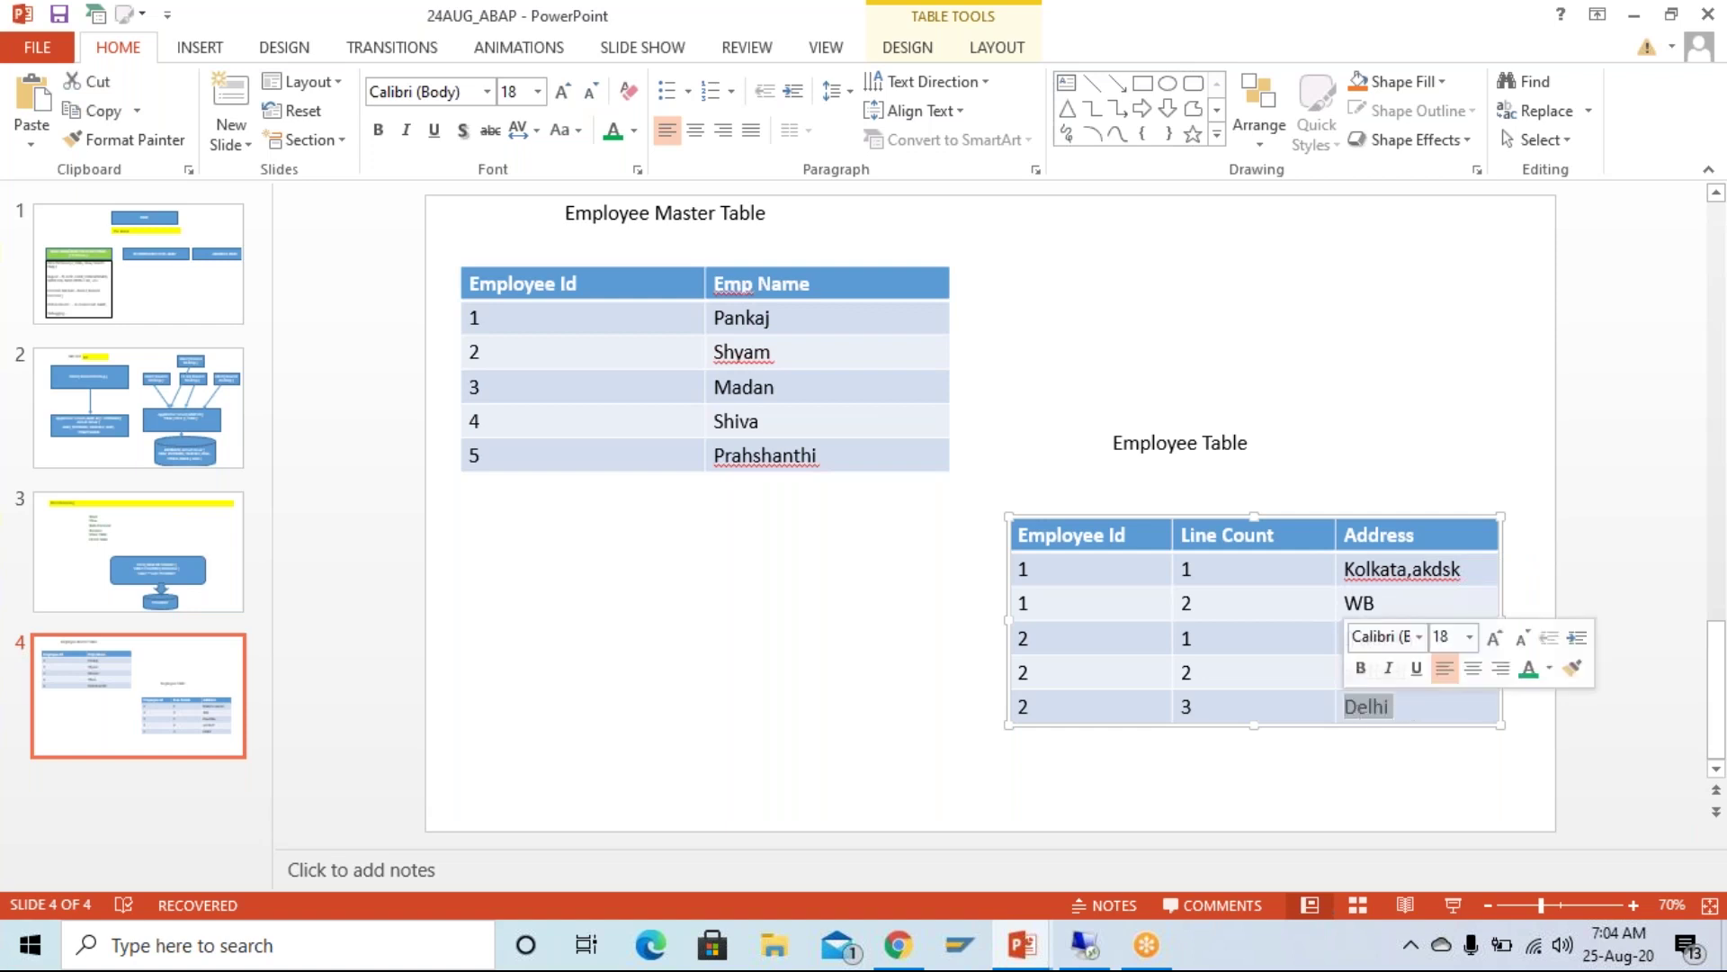
{"action": "left_click", "coordinate": [1412, 708]}
{"action": "left_click_drag", "start_coordinate": [1045, 639], "coordinate": [1003, 710]}
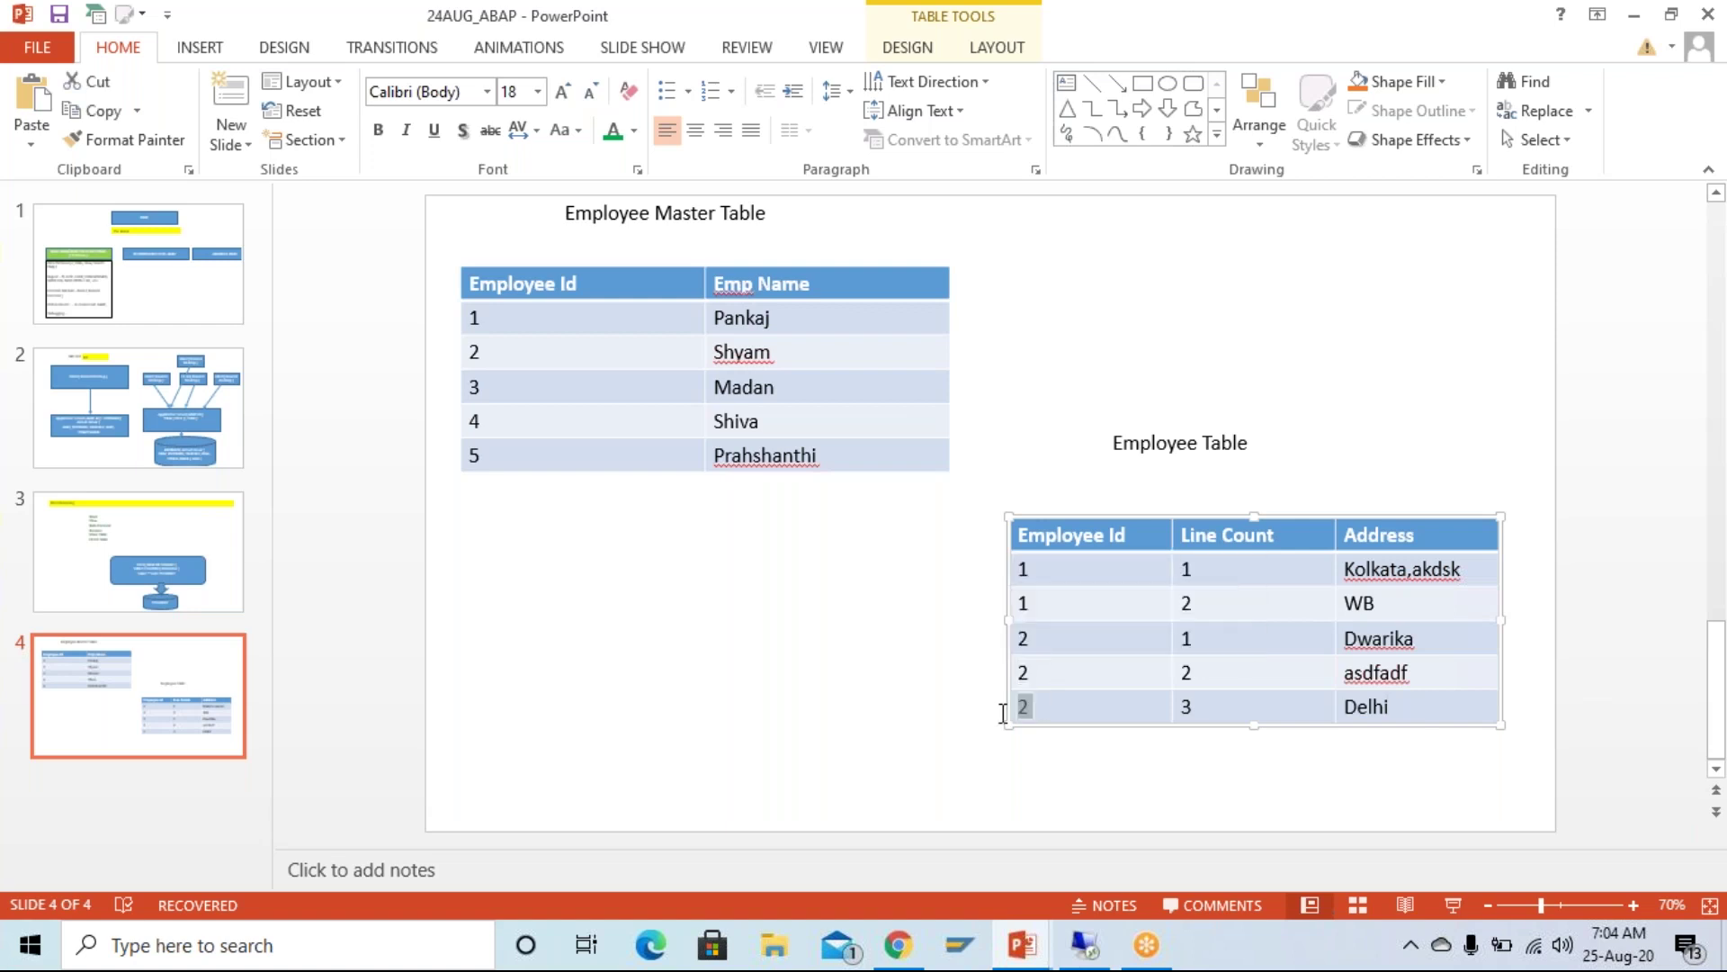
Step: Move the second table's title closer to its table and change it to "Employee address Table"
{"action": "left_click", "coordinate": [1212, 442]}
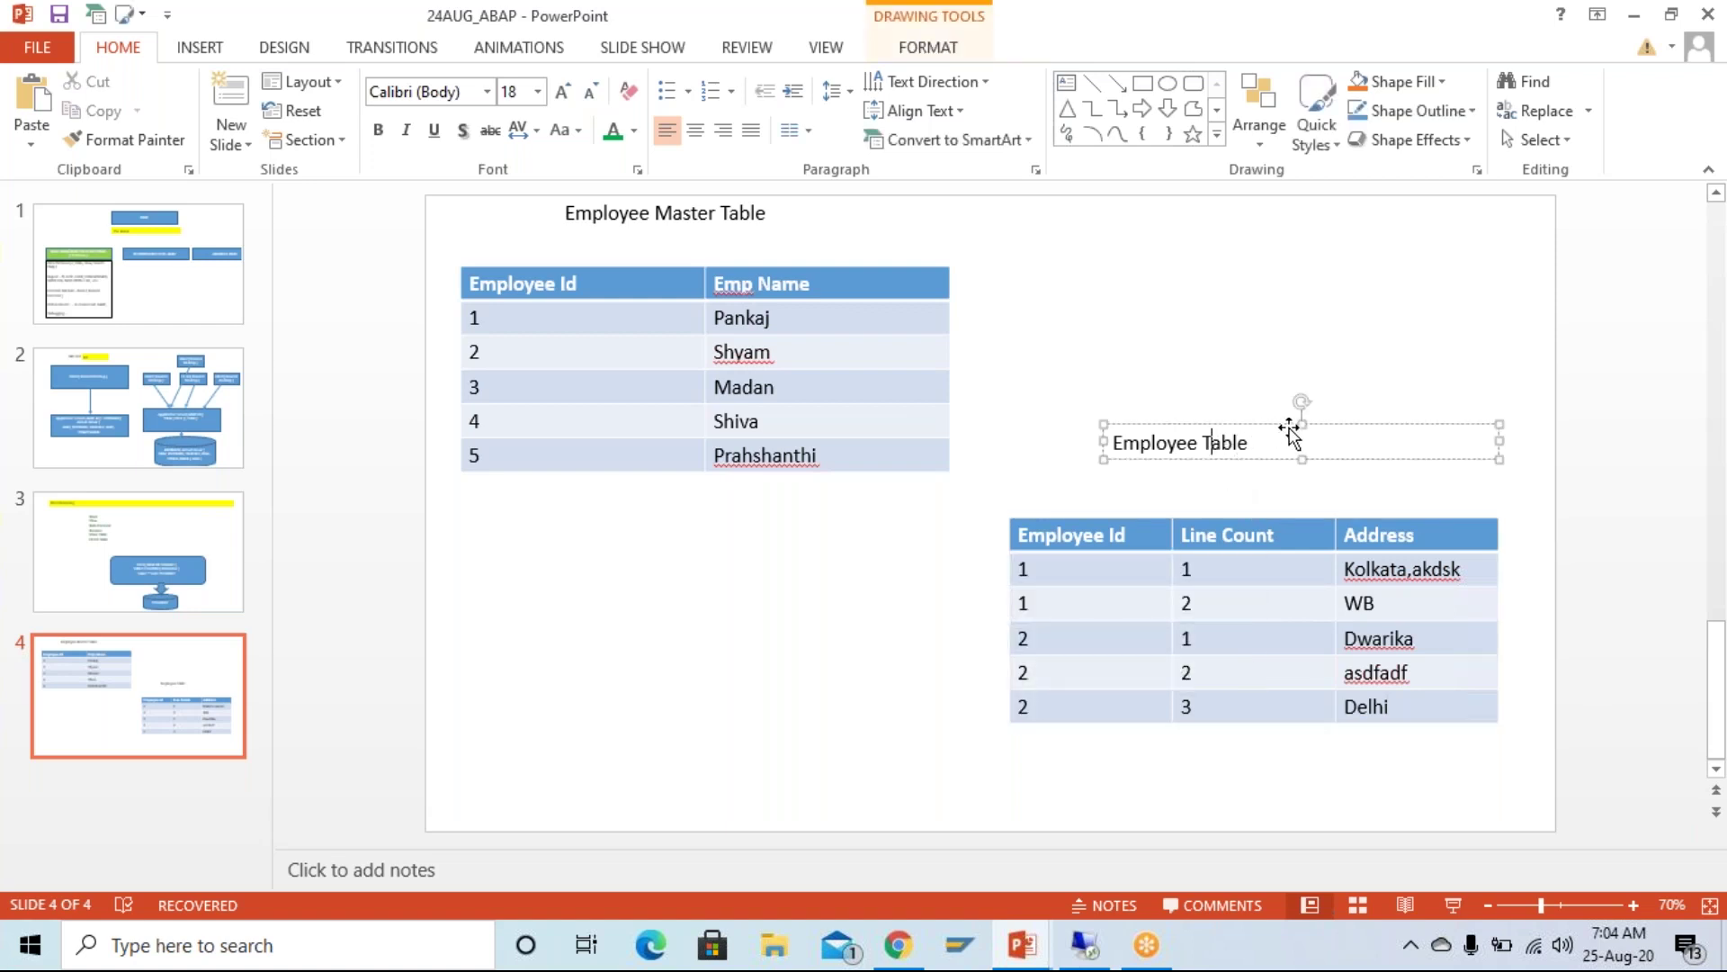
{"action": "left_click_drag", "start_coordinate": [1292, 435], "coordinate": [1292, 466]}
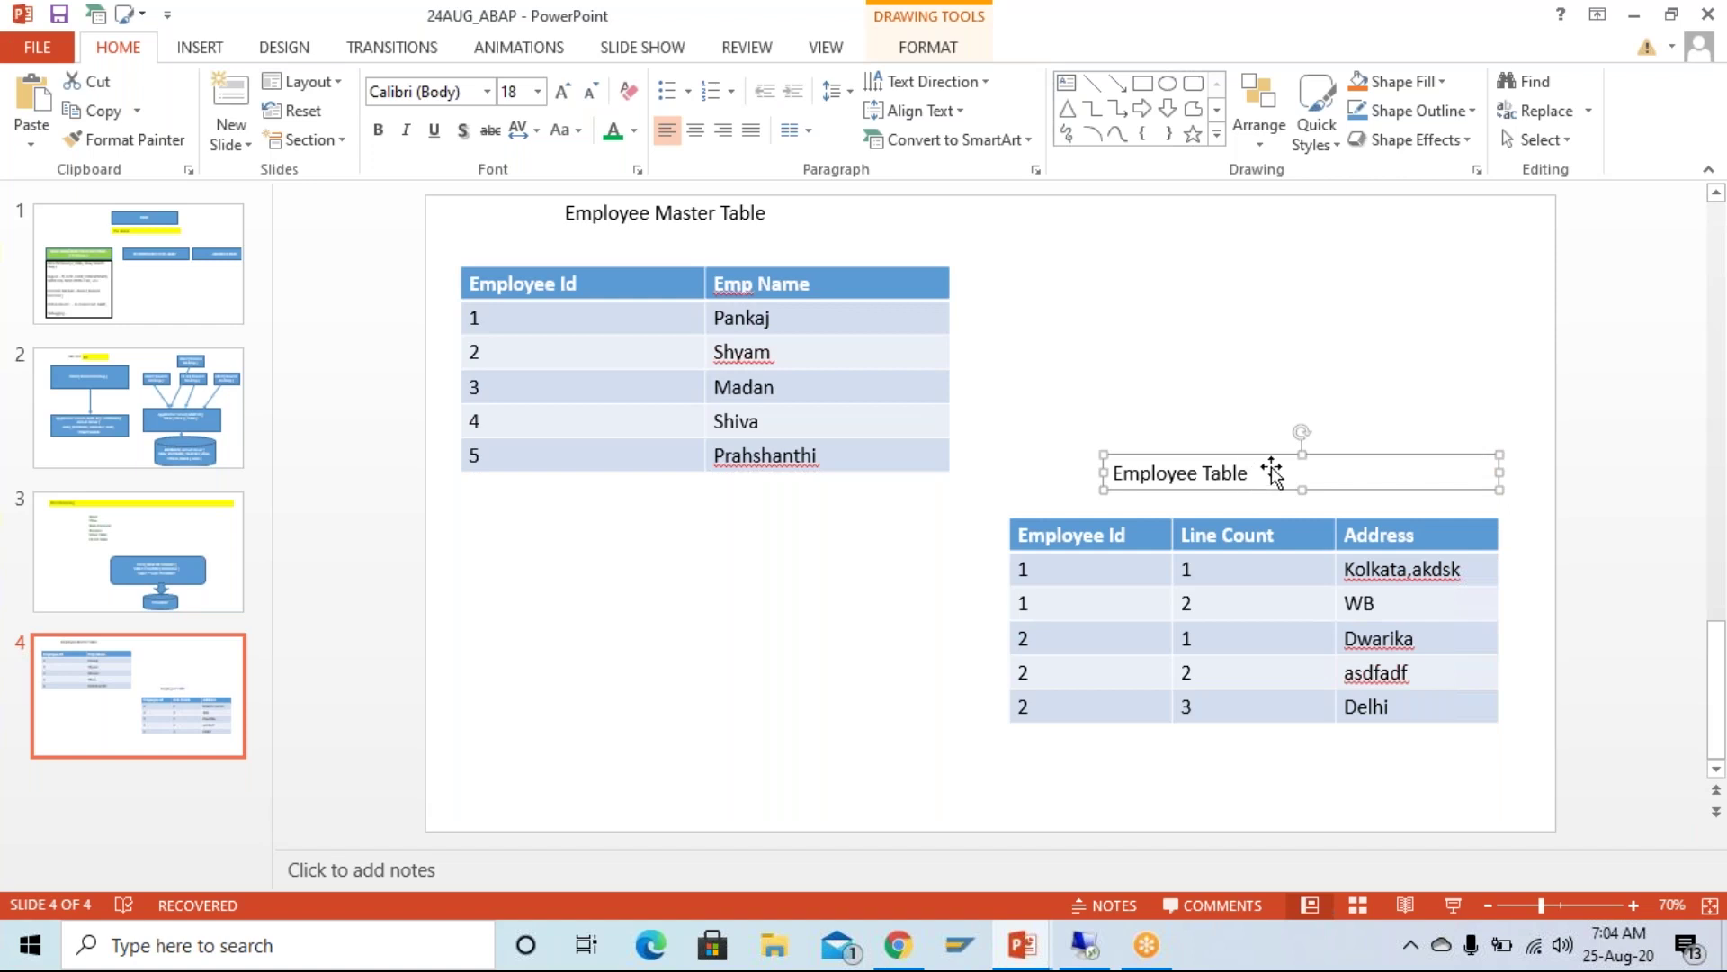
{"action": "left_click", "coordinate": [1204, 473]}
{"action": "type", "text": "address"}
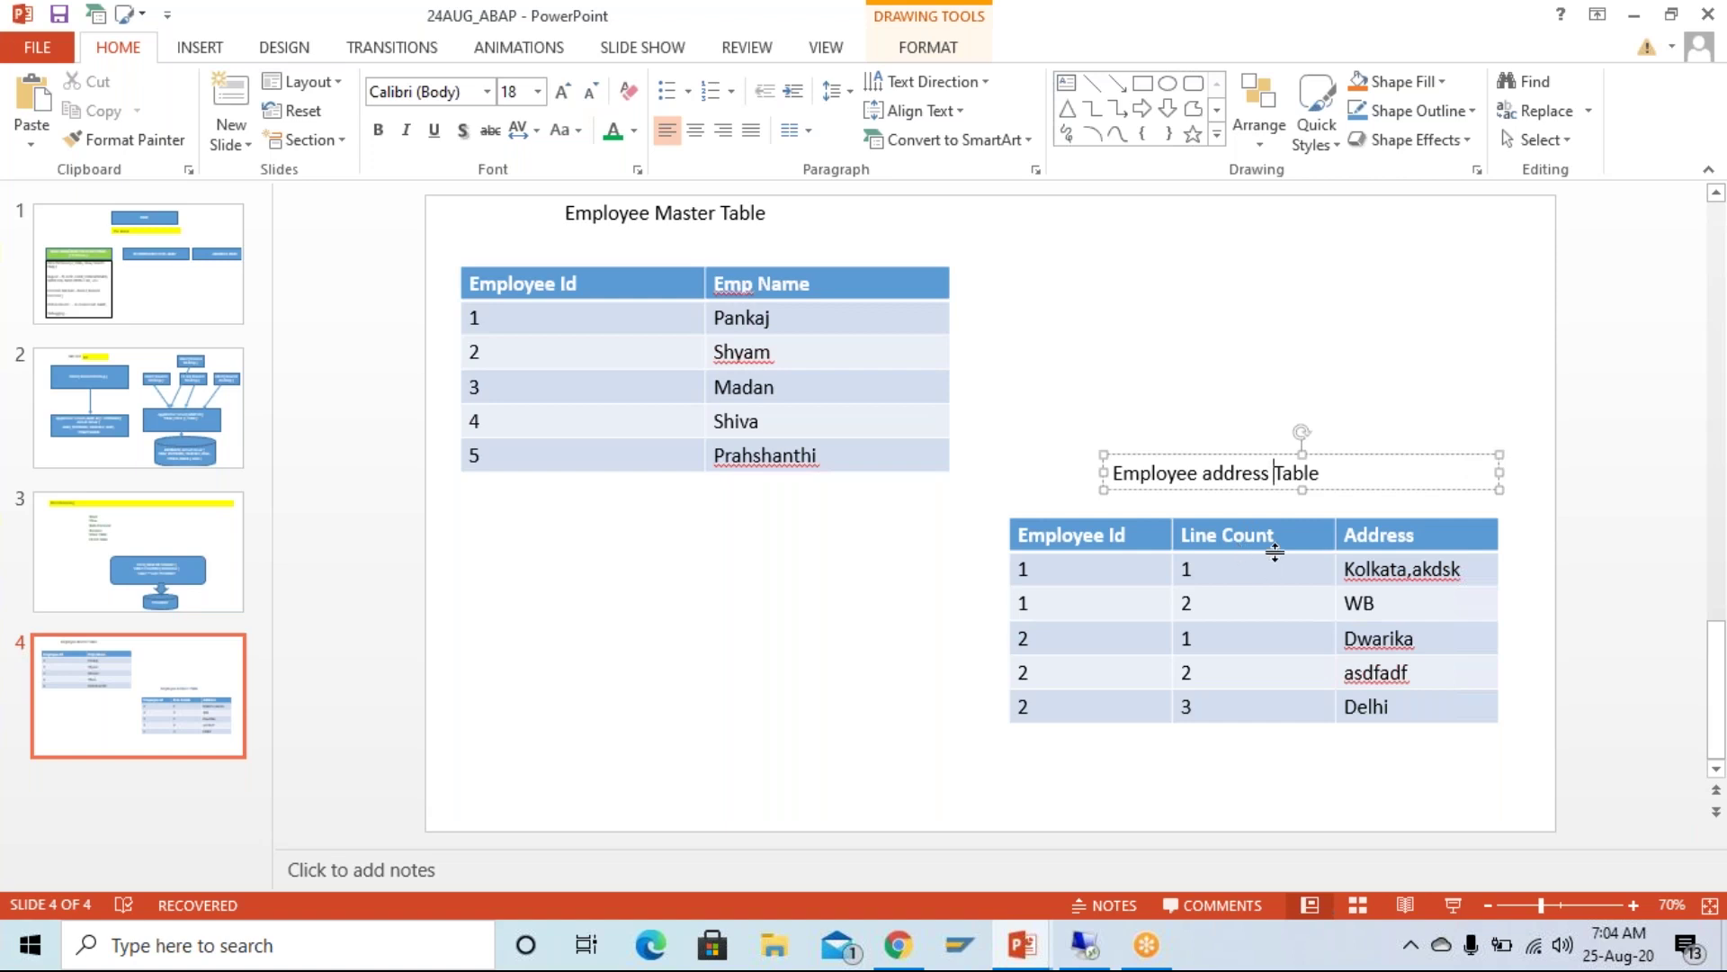
Step: Add a row at the end of the address table with Employee Id 7
{"action": "left_click", "coordinate": [1480, 709]}
{"action": "key", "text": "Return"}
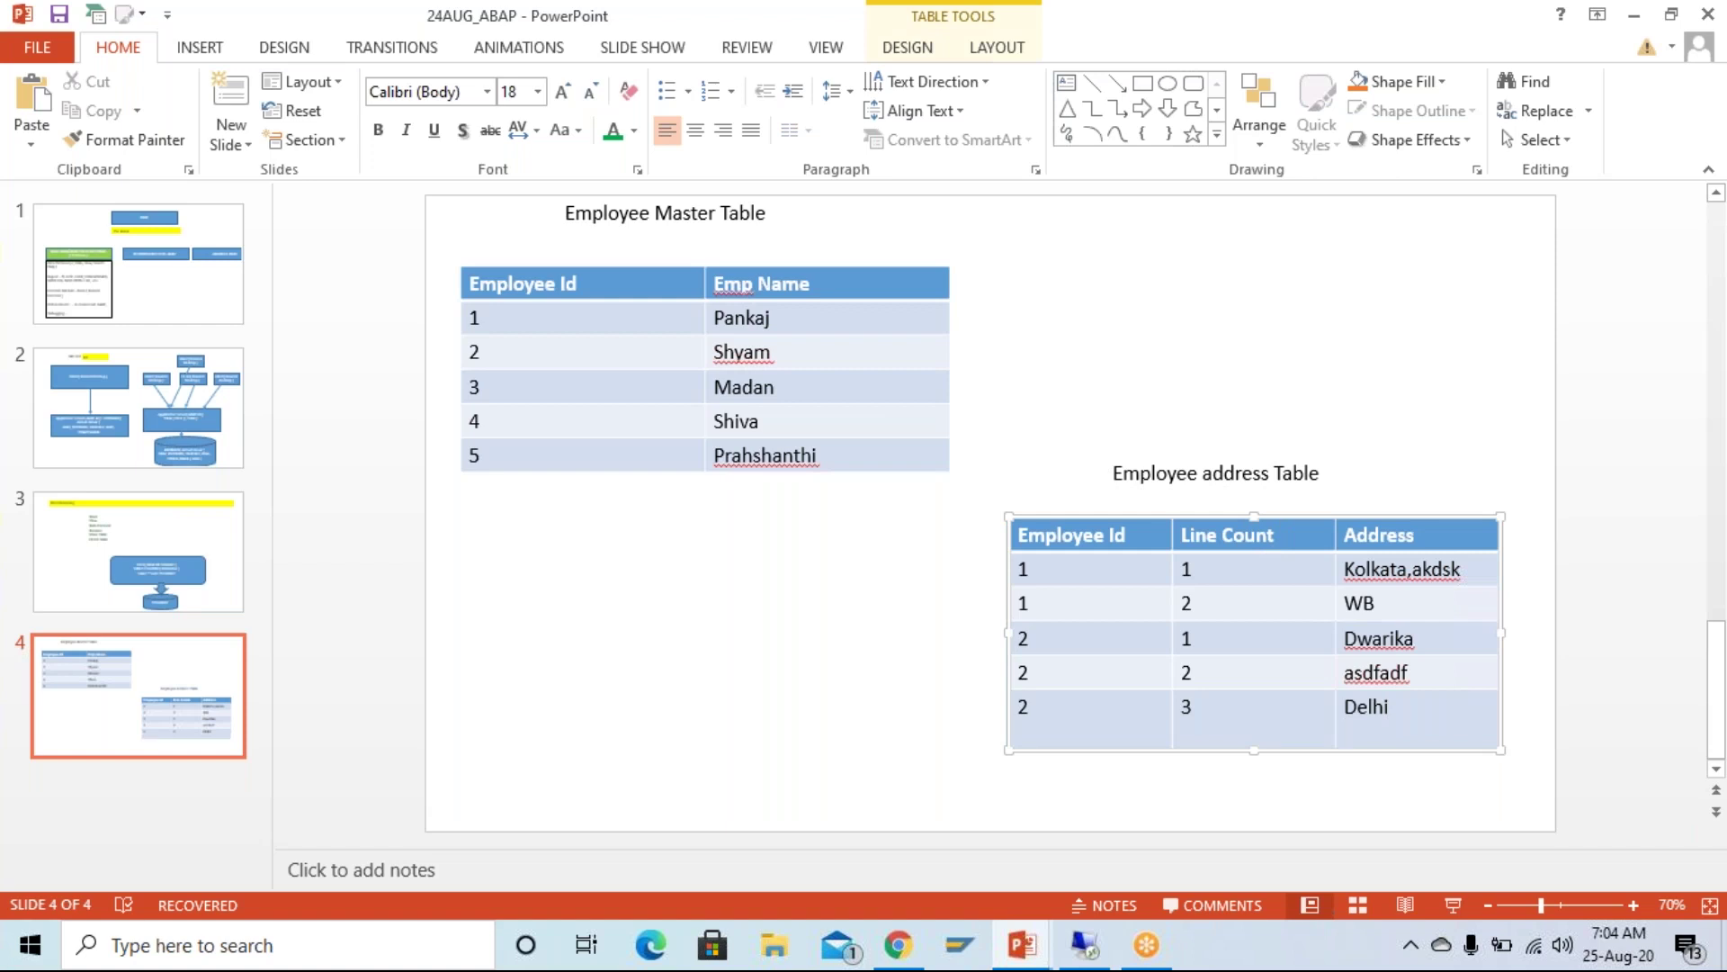
{"action": "key", "text": "BackSpace"}
{"action": "key", "text": "Tab"}
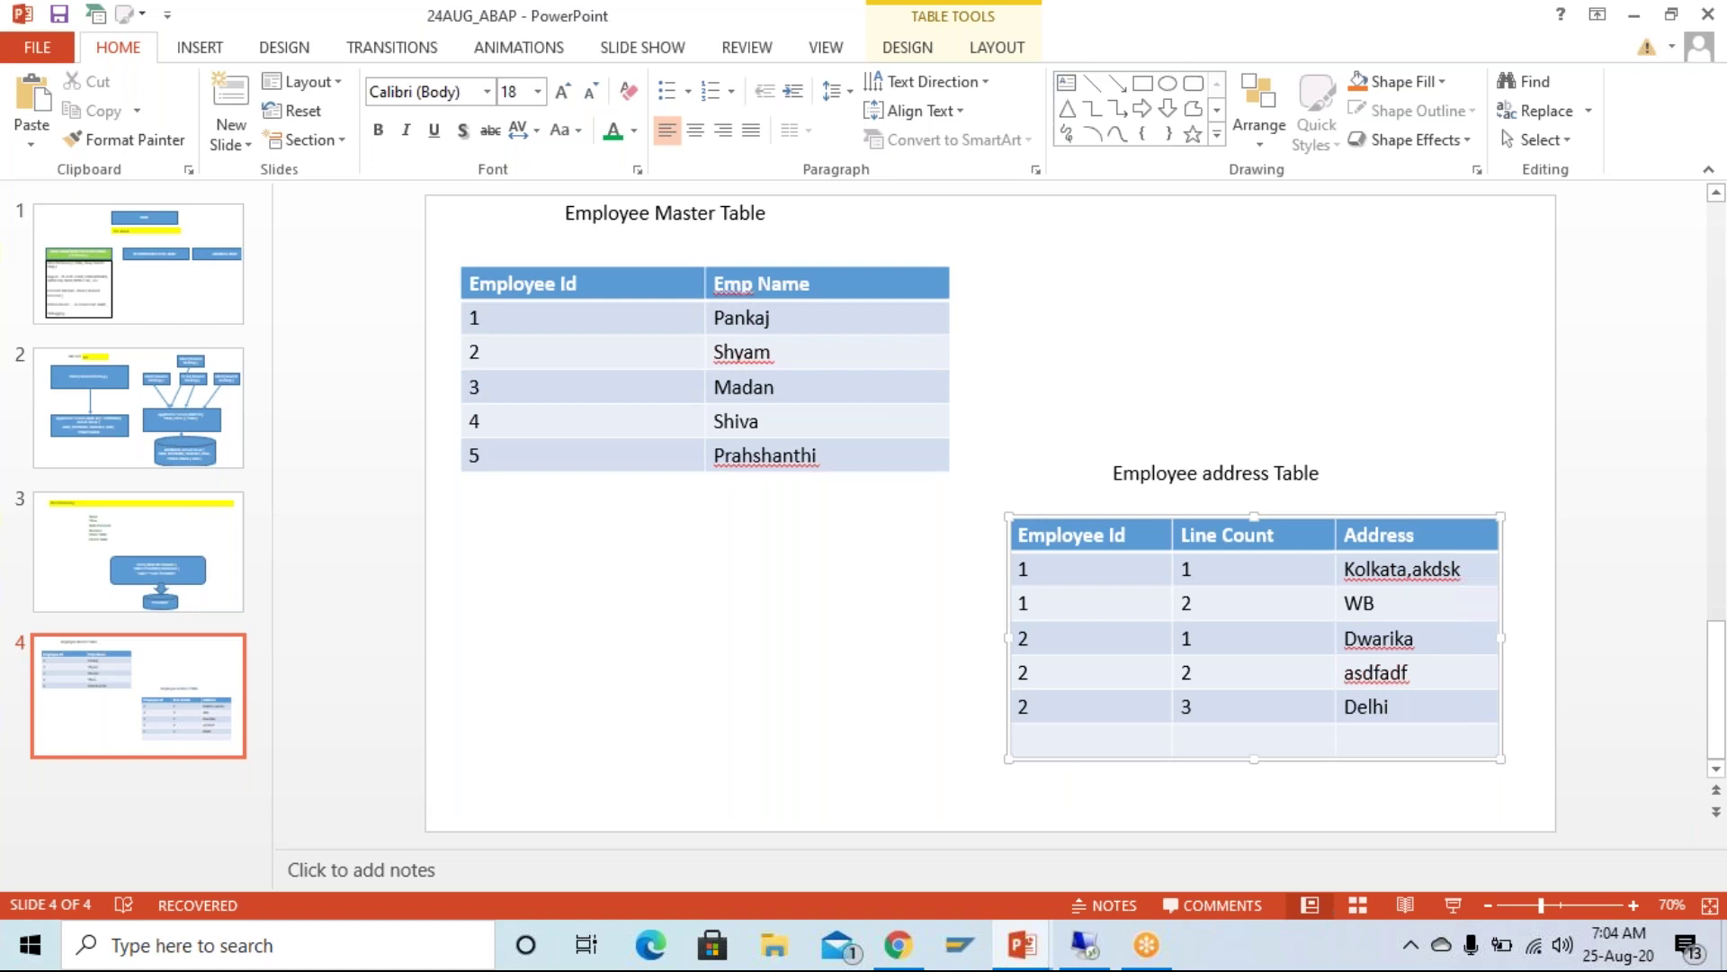
{"action": "type", "text": "7"}
Step: Compare the new row's Employee Id in the address table with the ids listed in the Employee Master Table
{"action": "double_click", "coordinate": [1050, 742]}
{"action": "left_click", "coordinate": [1051, 741]}
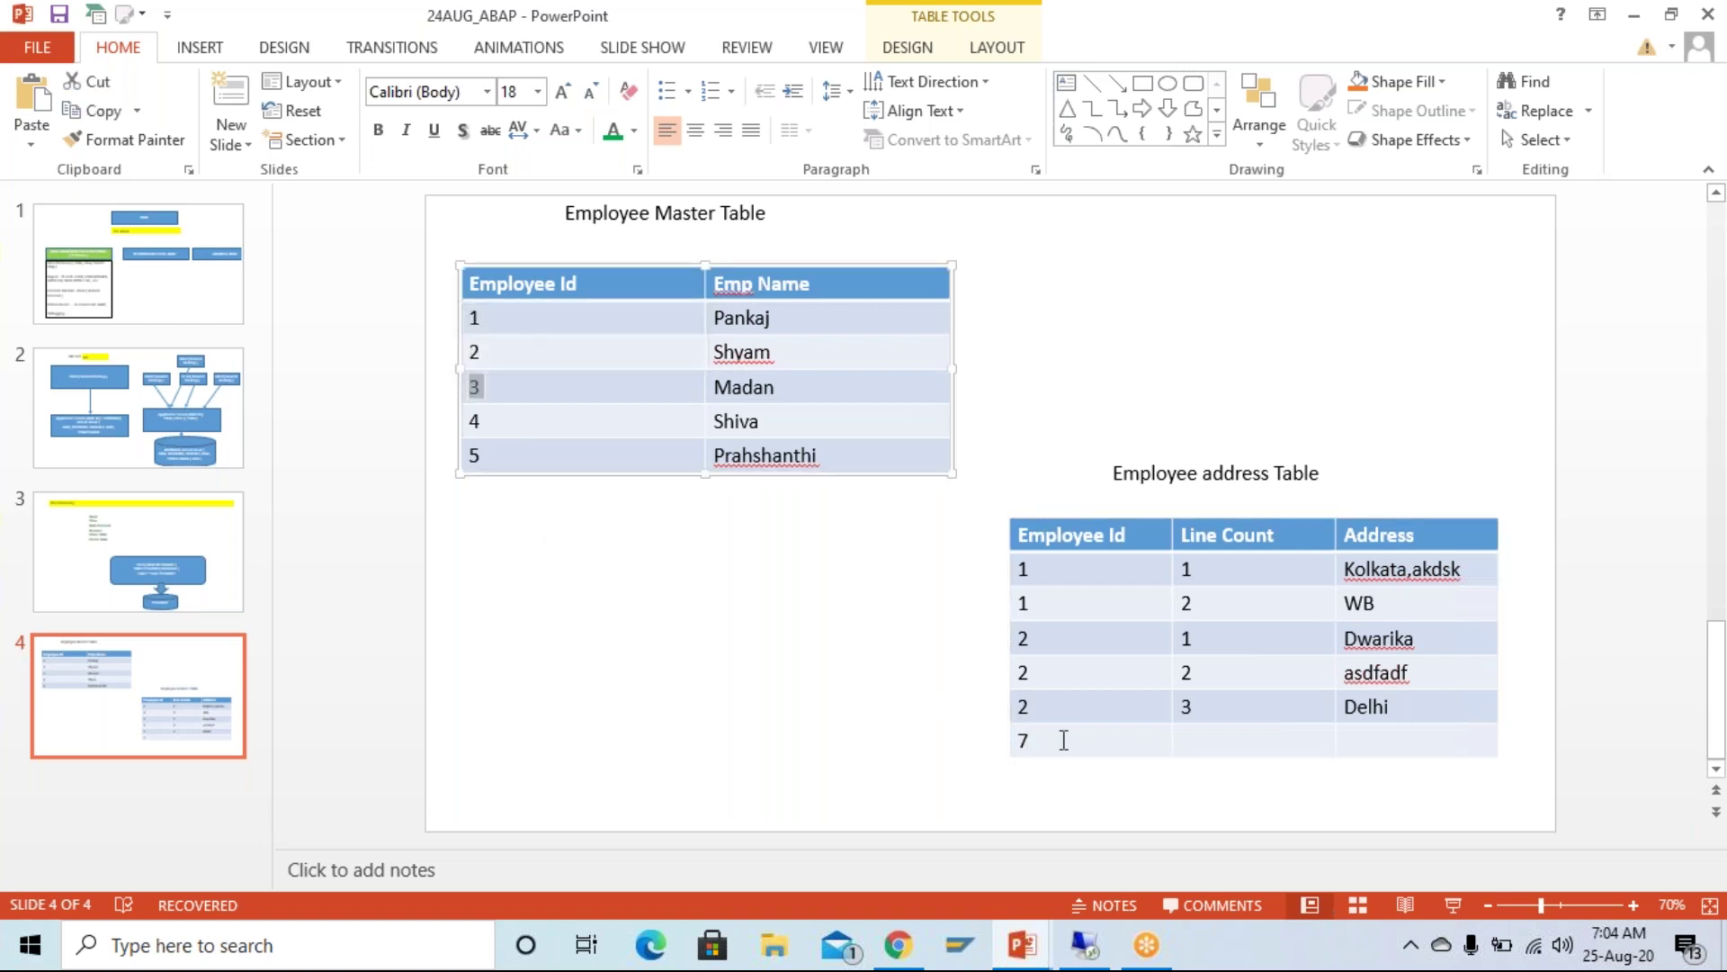
{"action": "left_click", "coordinate": [477, 385]}
{"action": "double_click", "coordinate": [477, 385]}
{"action": "left_click", "coordinate": [775, 387]}
{"action": "left_click", "coordinate": [1079, 743]}
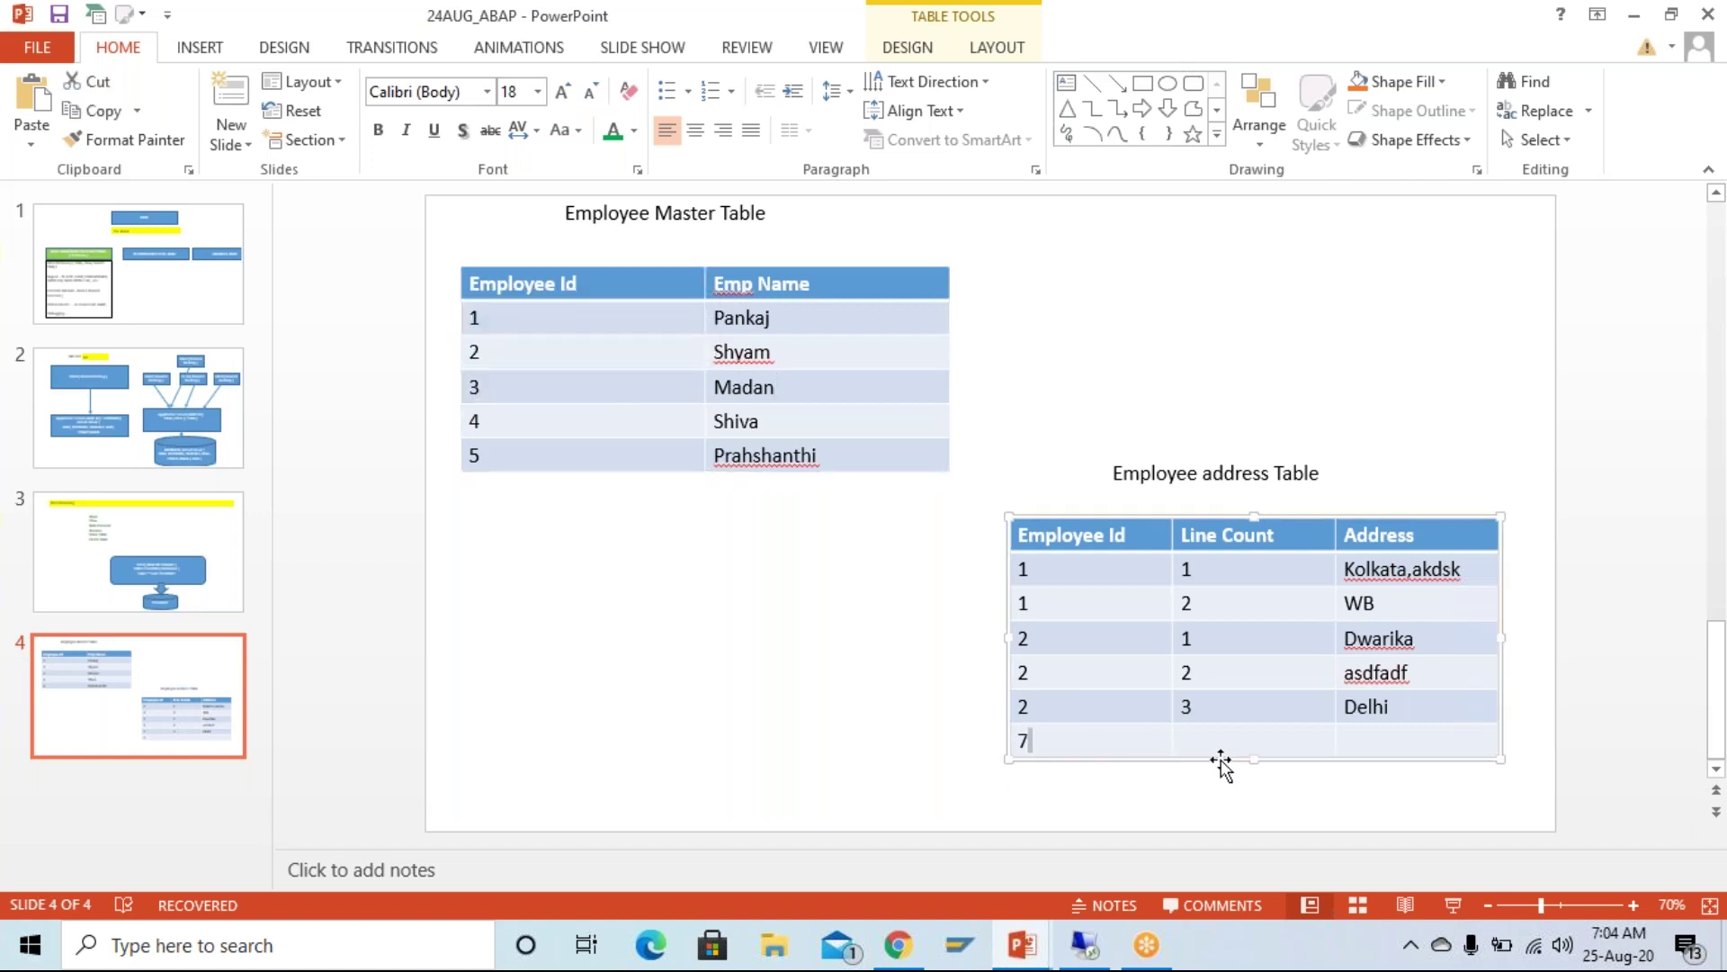
{"action": "left_click", "coordinate": [1386, 745]}
{"action": "left_click_drag", "start_coordinate": [500, 387], "coordinate": [475, 387]}
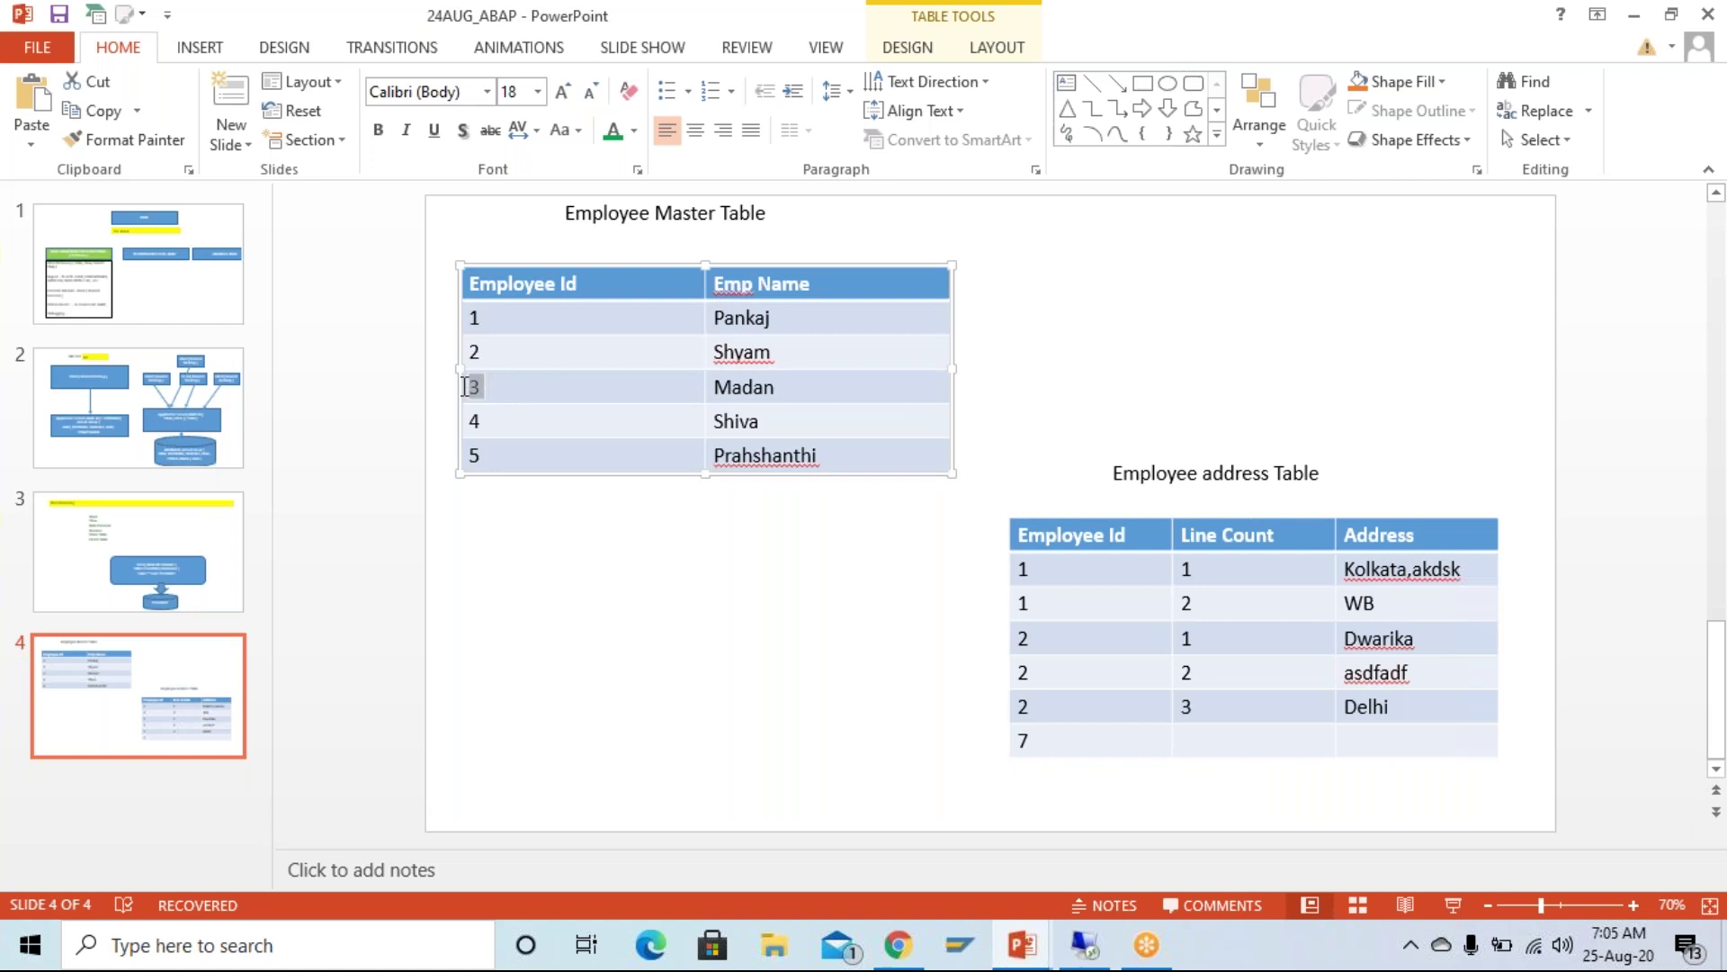
Step: Enter "afsd" as the address in the last row of the address table
{"action": "left_click", "coordinate": [1383, 752]}
{"action": "type", "text": "afsd"}
{"action": "key", "text": "Left"}
{"action": "key", "text": "Left"}
{"action": "key", "text": "Left"}
{"action": "key", "text": "Left"}
{"action": "key", "text": "Left"}
{"action": "key", "text": "Left"}
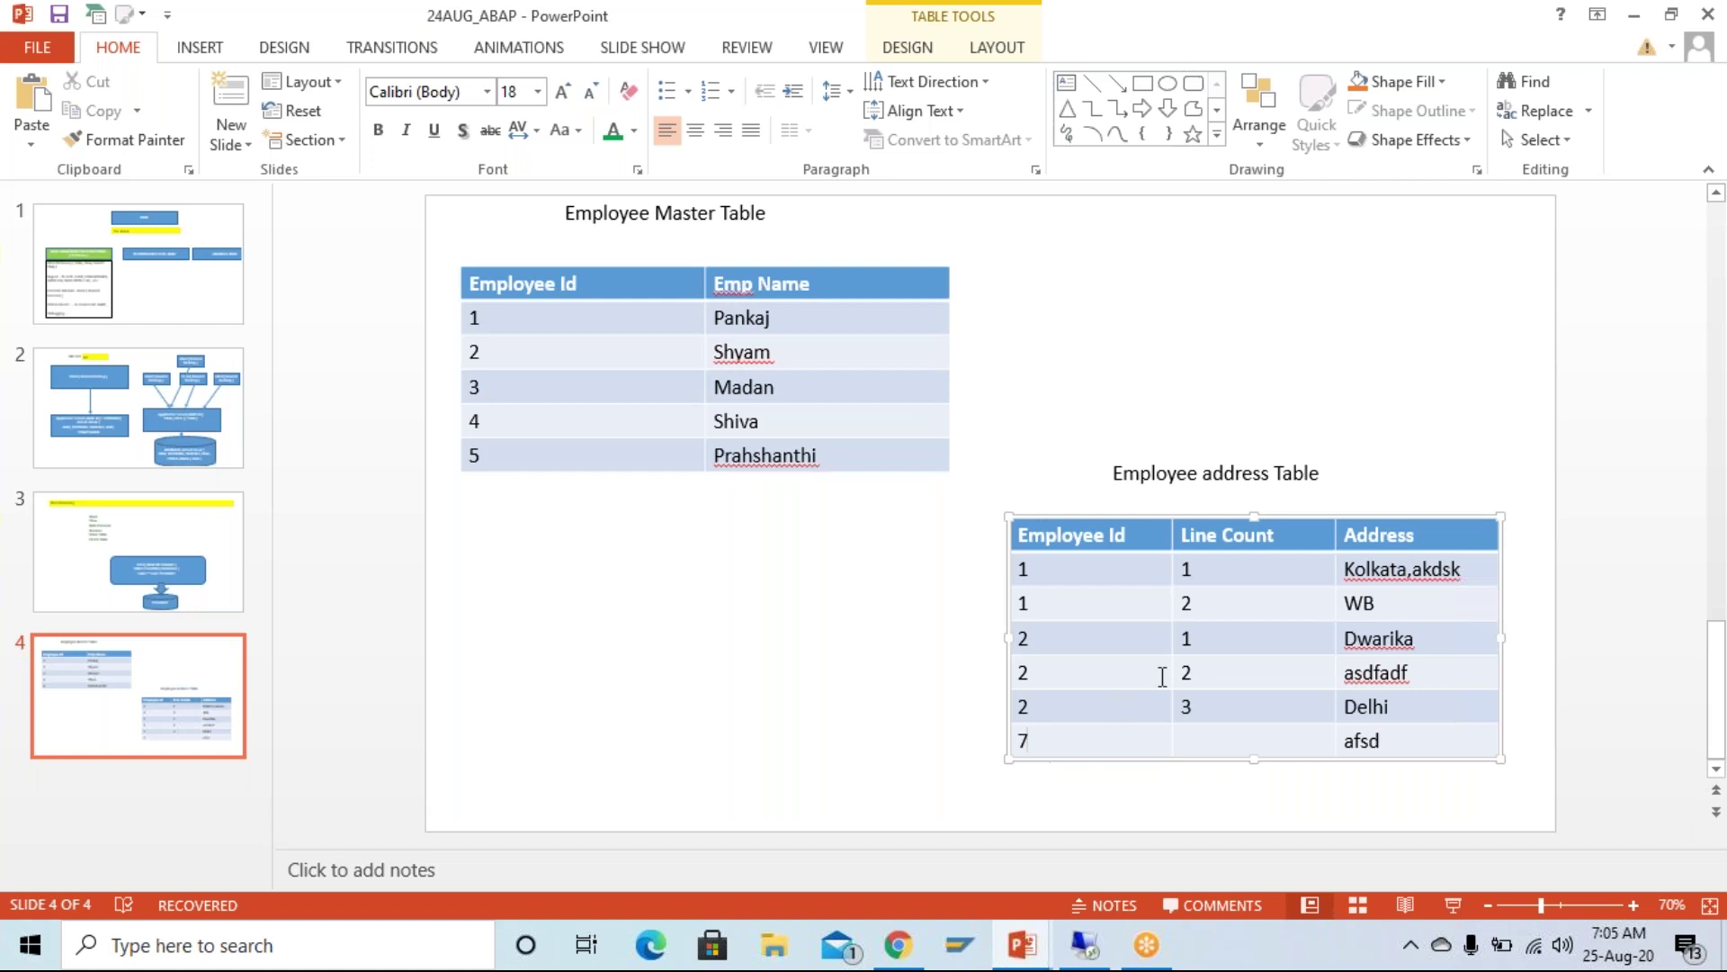
Step: Check the Employee Ids of the address table against those in the Employee Master Table
{"action": "left_click", "coordinate": [1041, 646]}
{"action": "left_click", "coordinate": [491, 315]}
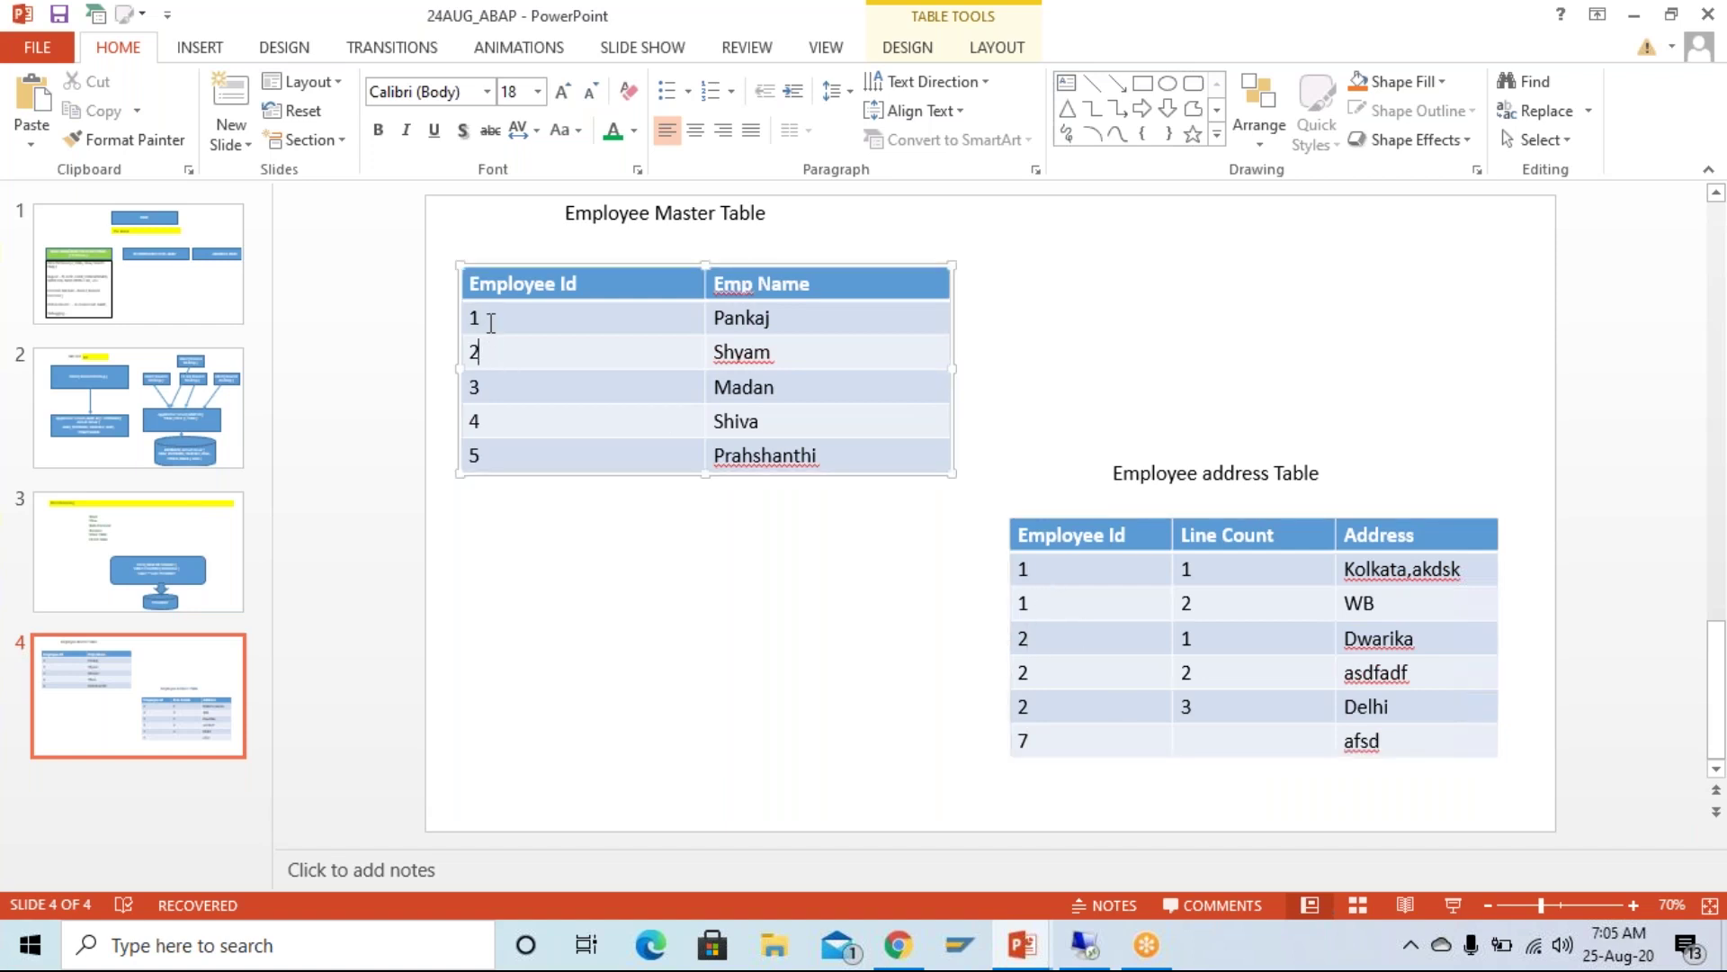
{"action": "left_click", "coordinate": [1083, 641]}
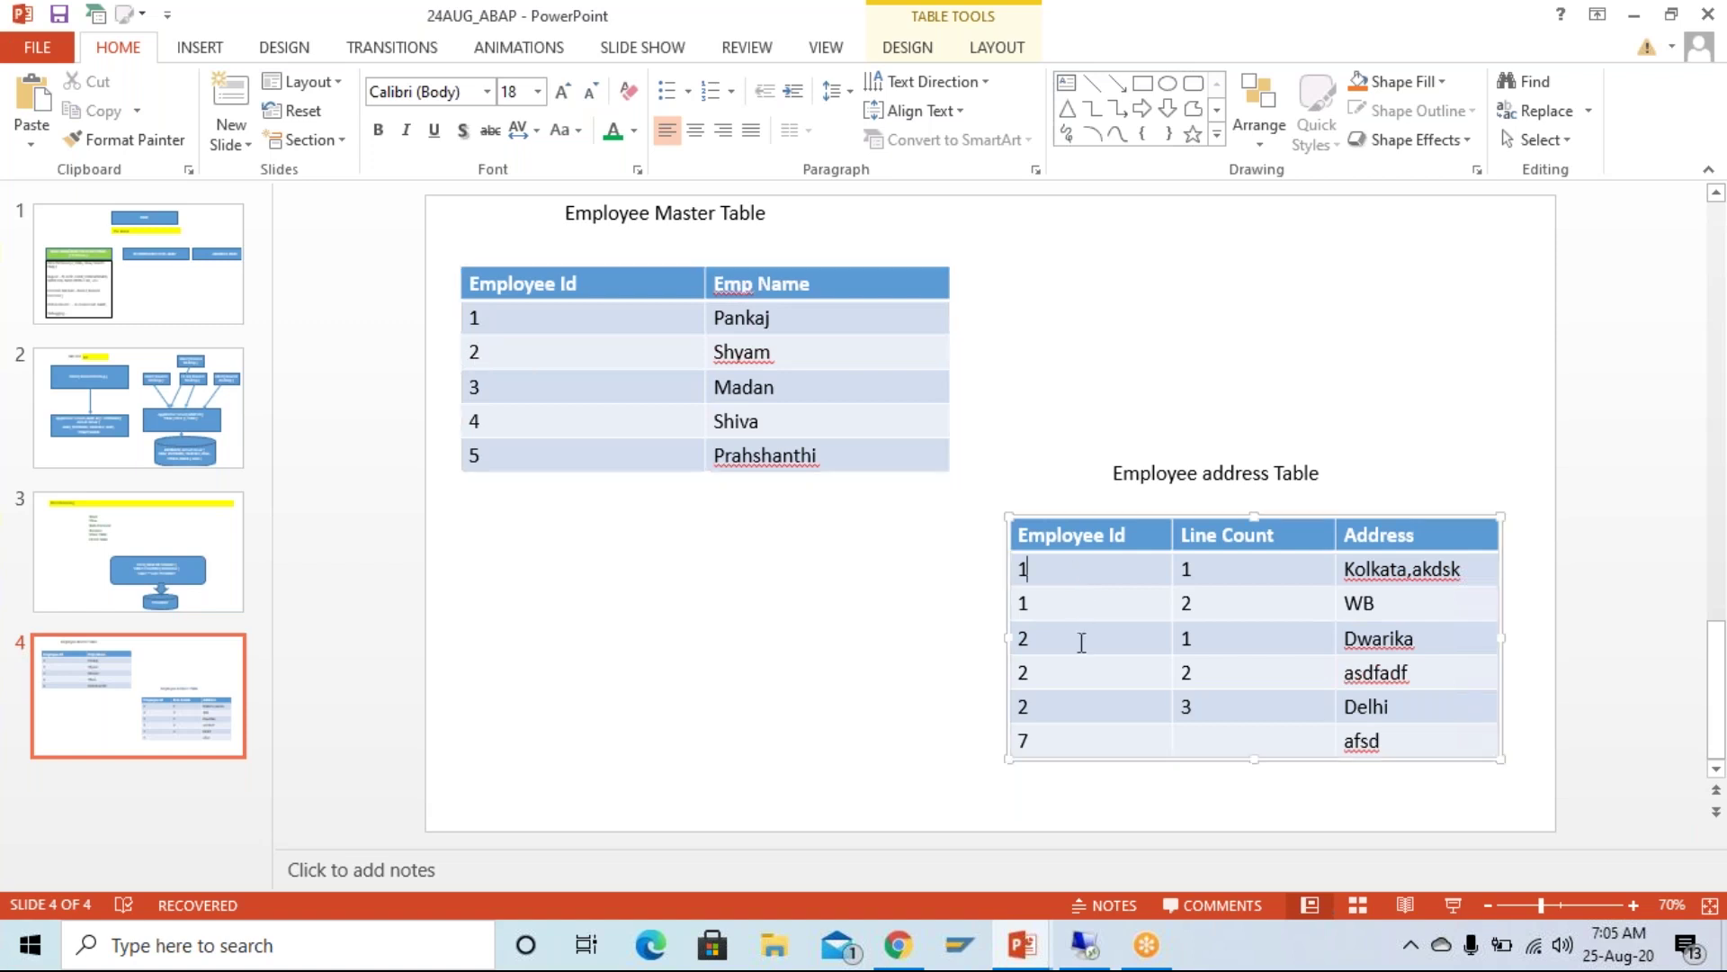
{"action": "left_click", "coordinate": [508, 360]}
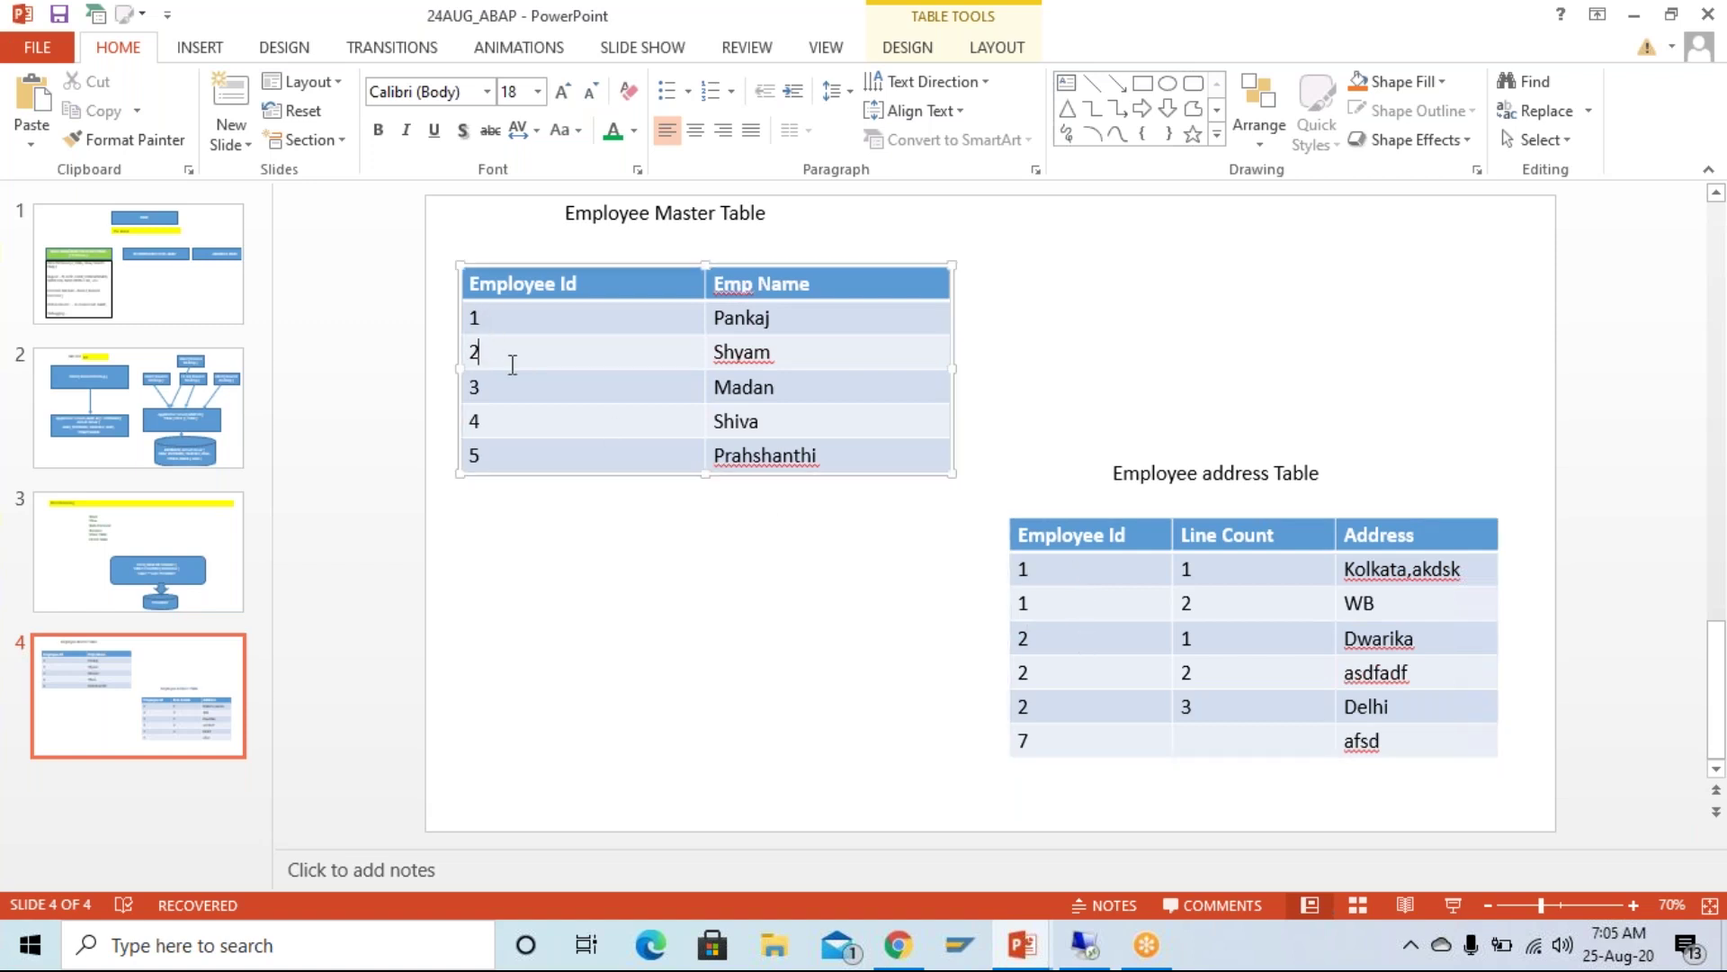
{"action": "left_click", "coordinate": [1044, 747]}
{"action": "left_click", "coordinate": [534, 450]}
Step: Draw an arrow line linking the address table's Employee Id header to the master table's Employee Id header
{"action": "left_click", "coordinate": [1116, 83]}
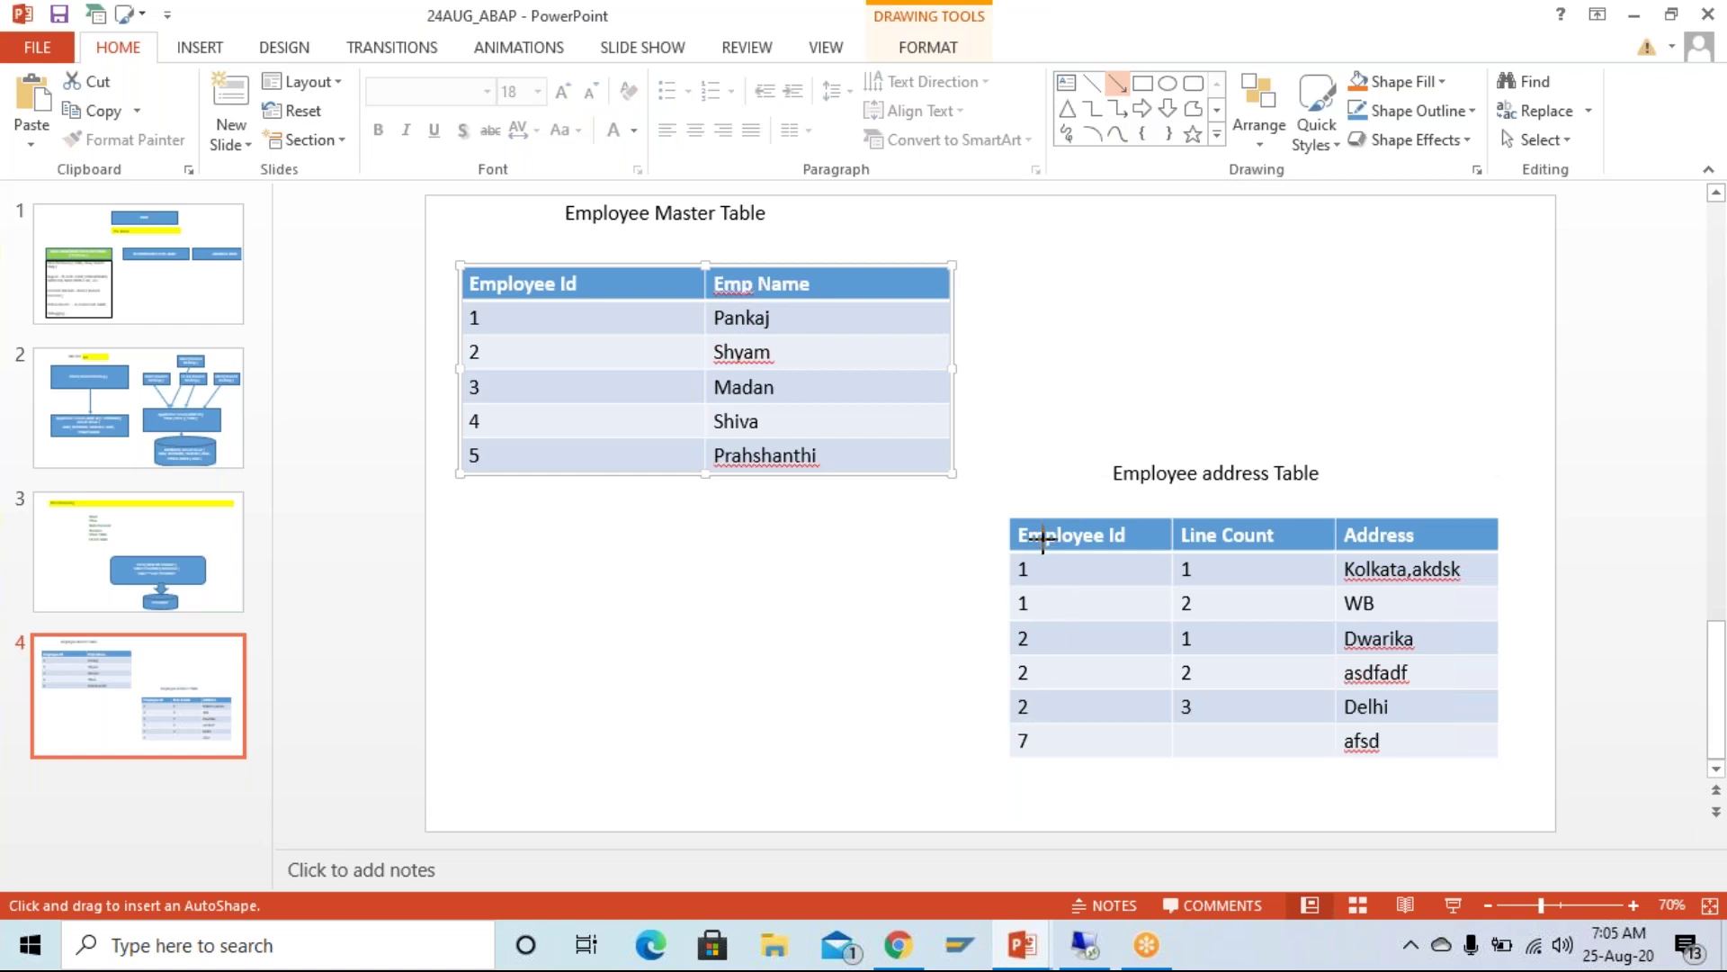
{"action": "left_click_drag", "start_coordinate": [1008, 525], "coordinate": [544, 293]}
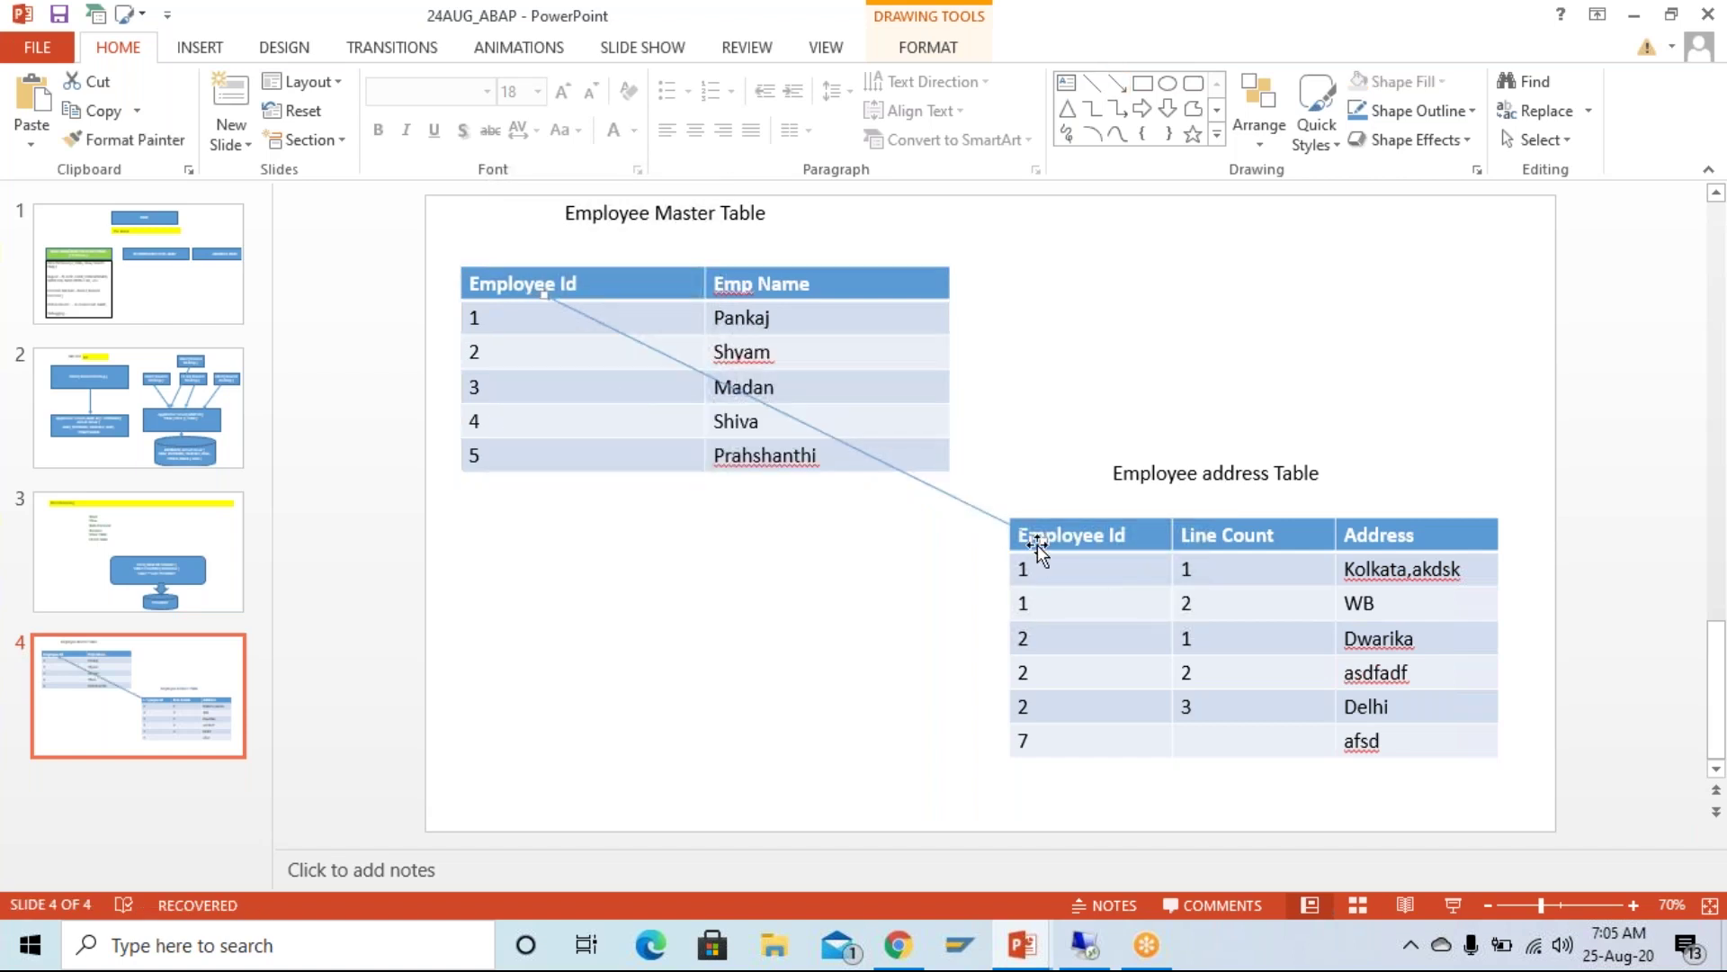
{"action": "left_click_drag", "start_coordinate": [1041, 541], "coordinate": [1007, 532]}
Step: Clear the Employee Id from the last row of the address table and select the connecting line
{"action": "left_click", "coordinate": [1025, 741]}
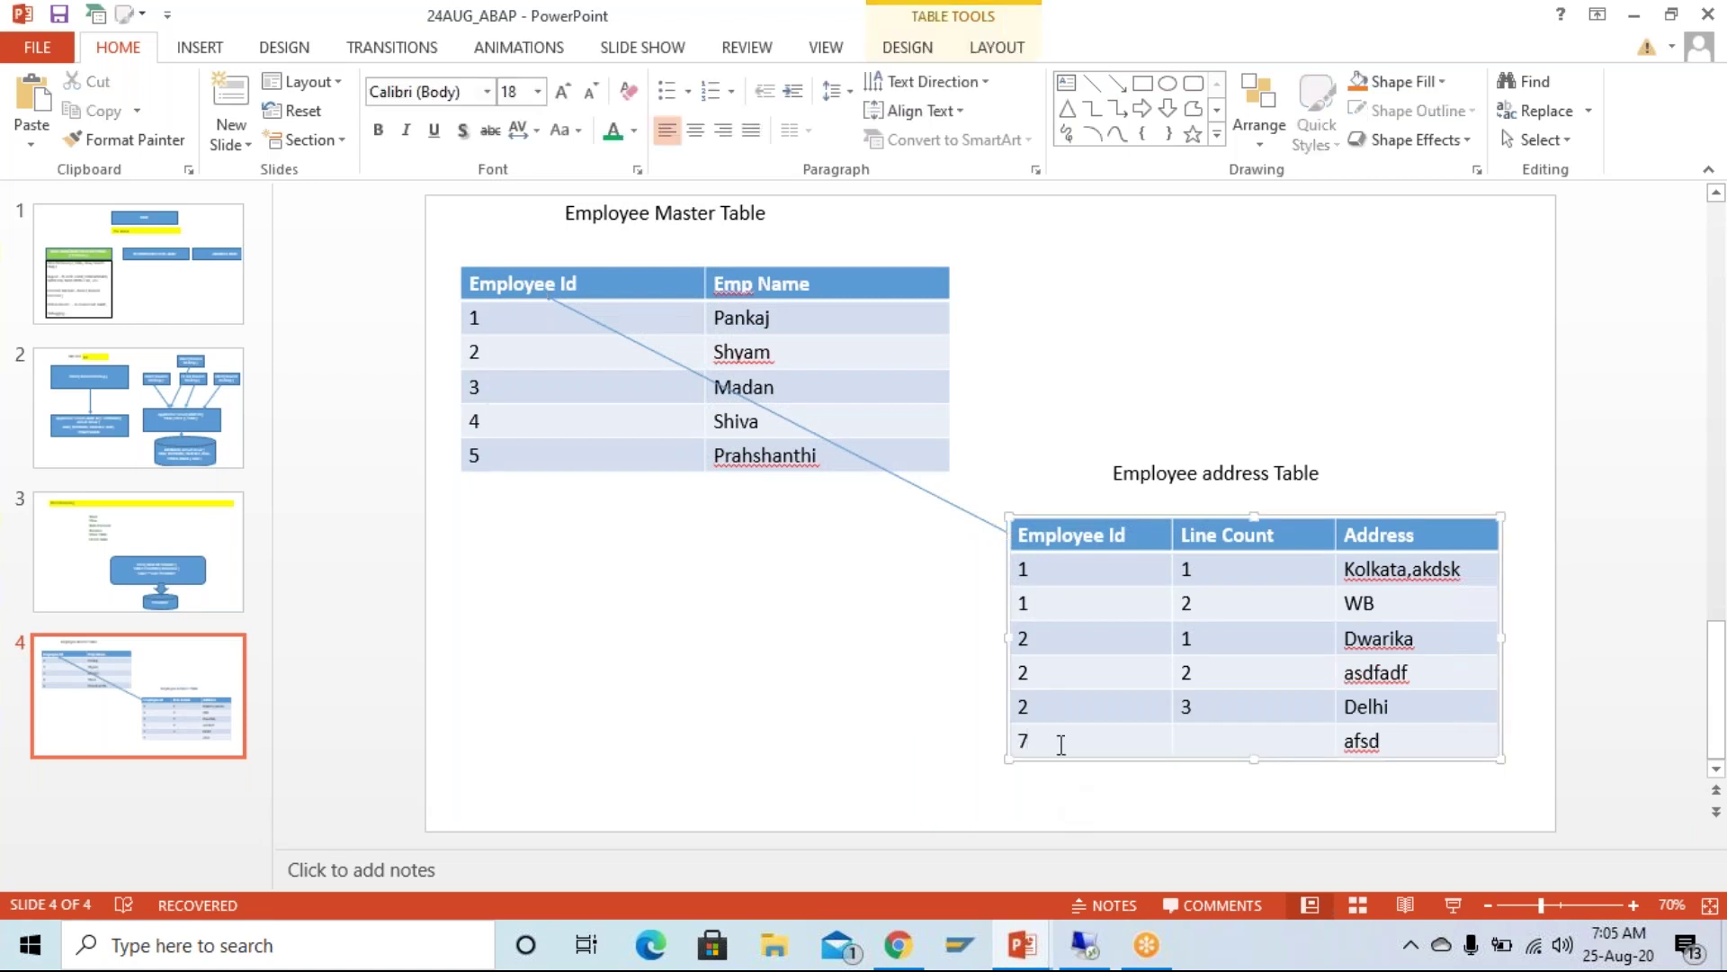
{"action": "key", "text": "BackSpace"}
{"action": "left_click", "coordinate": [939, 506]}
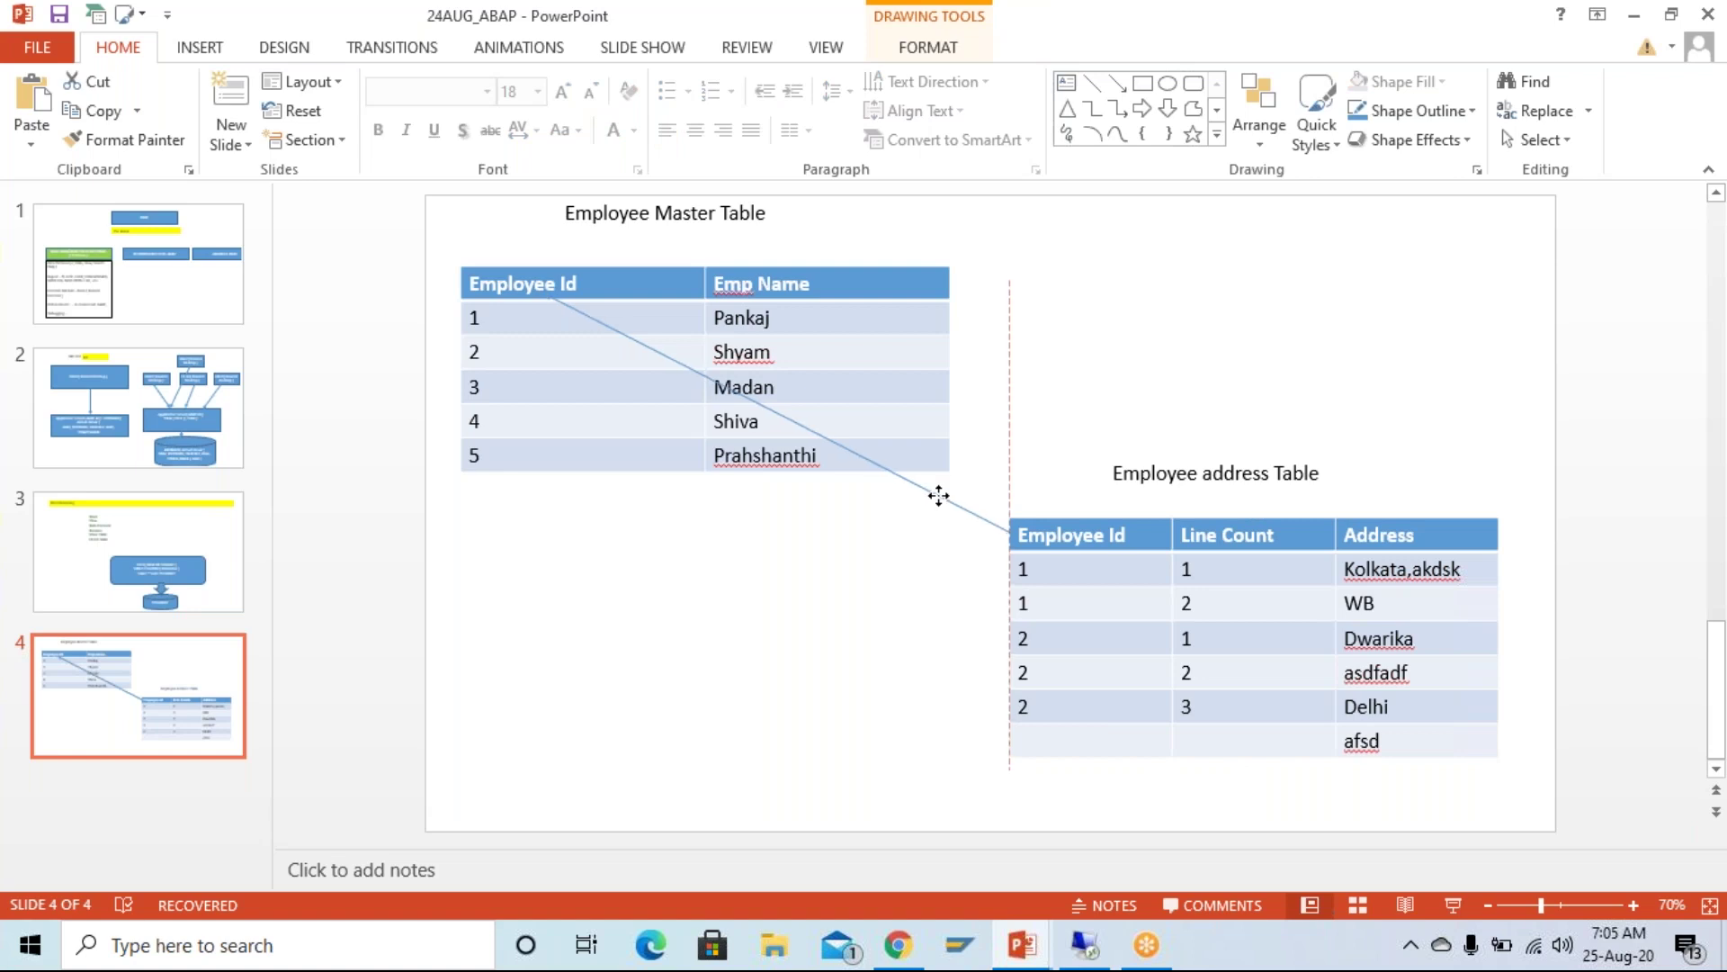